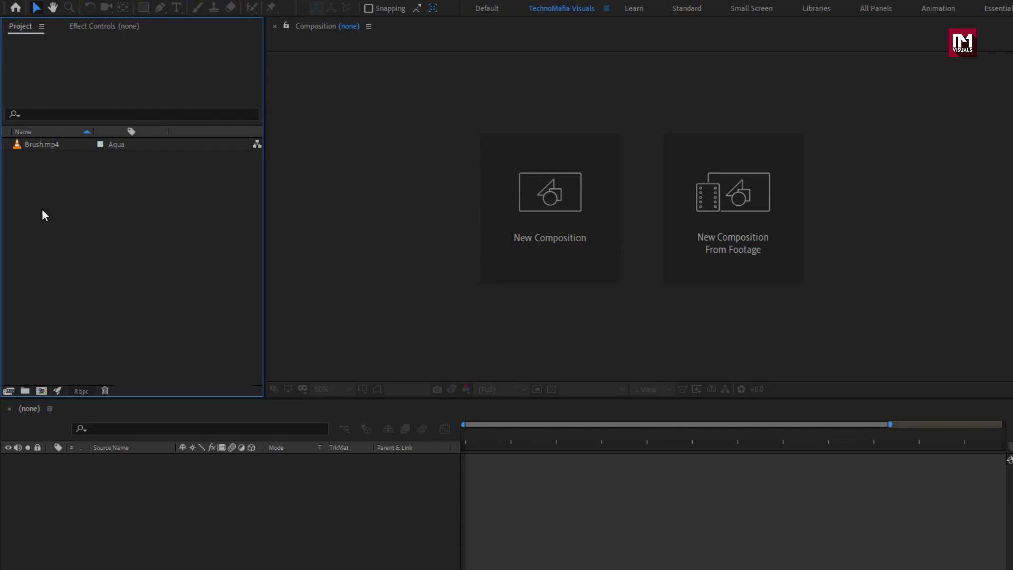
# Create a 4-second 1920×1080 composition named Title 1.
pyautogui.click(38, 146)
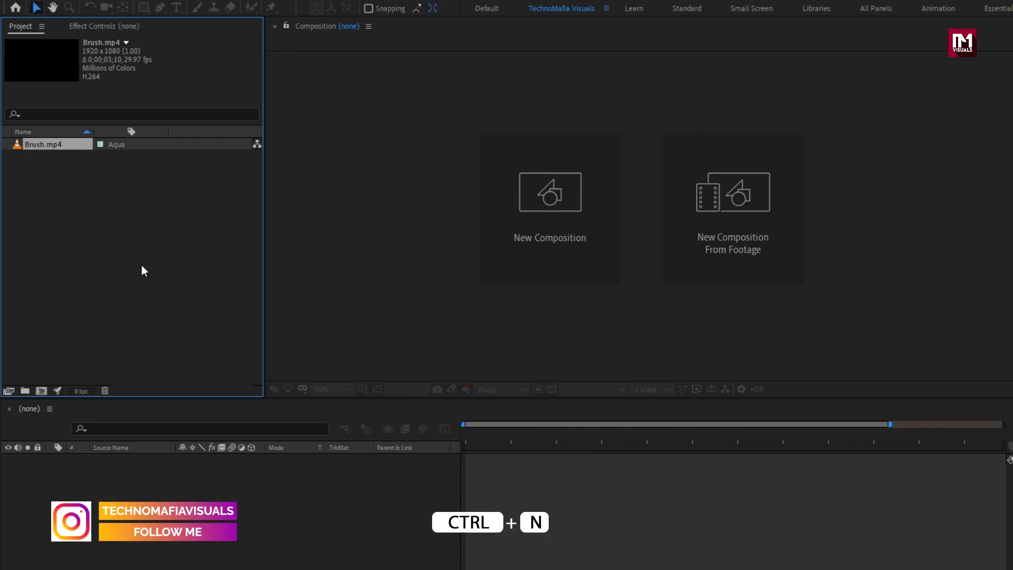
pyautogui.click(505, 217)
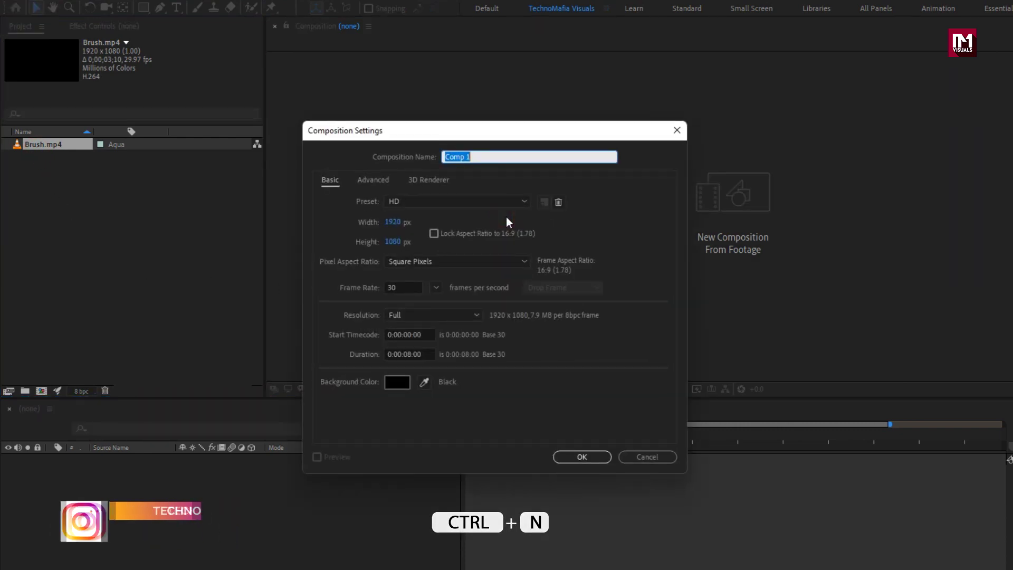
pyautogui.write('TItle 1')
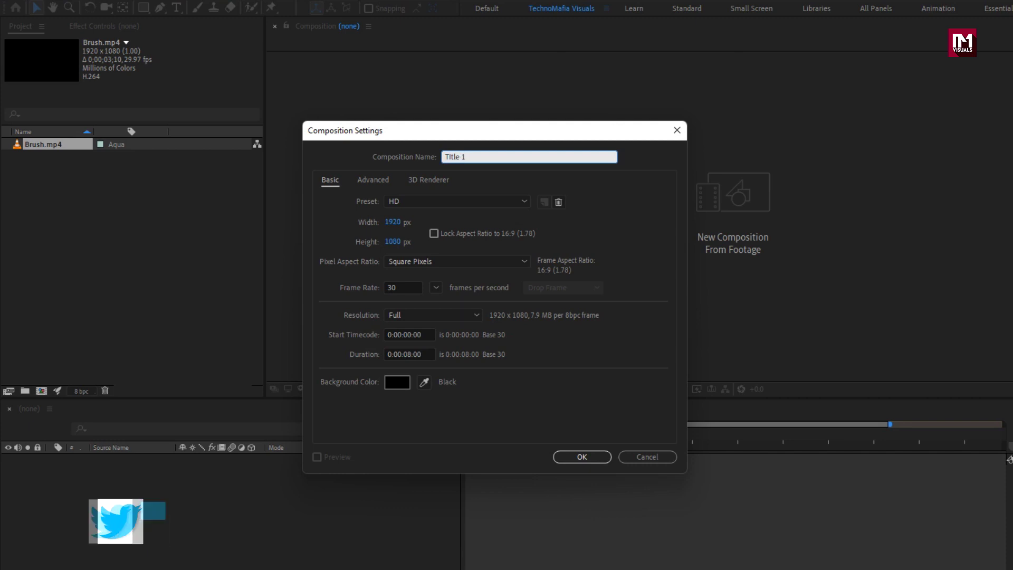
pyautogui.click(412, 354)
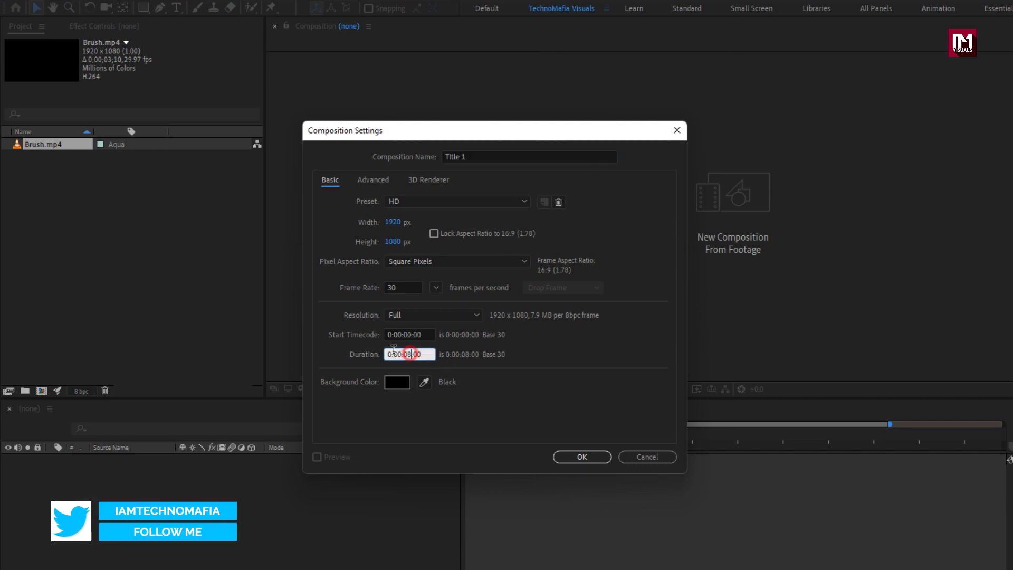
pyautogui.write('4')
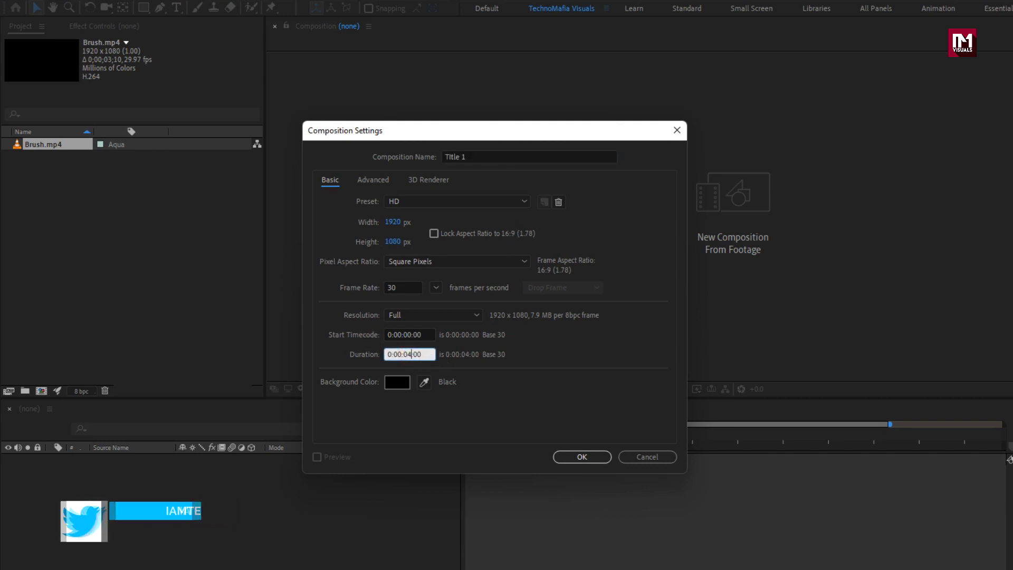
pyautogui.click(581, 456)
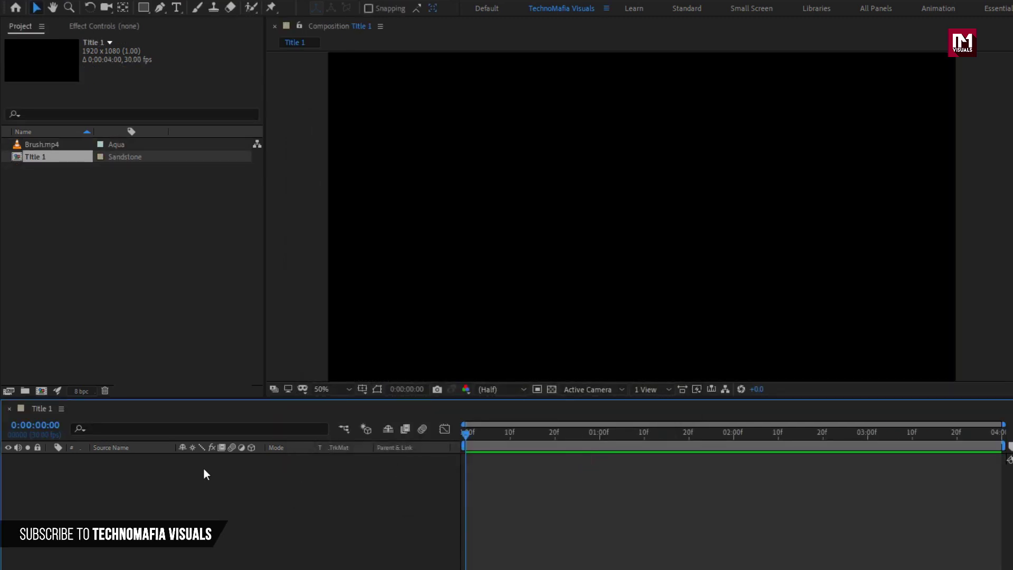
# Add a white solid layer named BG to Title 1.
pyautogui.rightClick(187, 461)
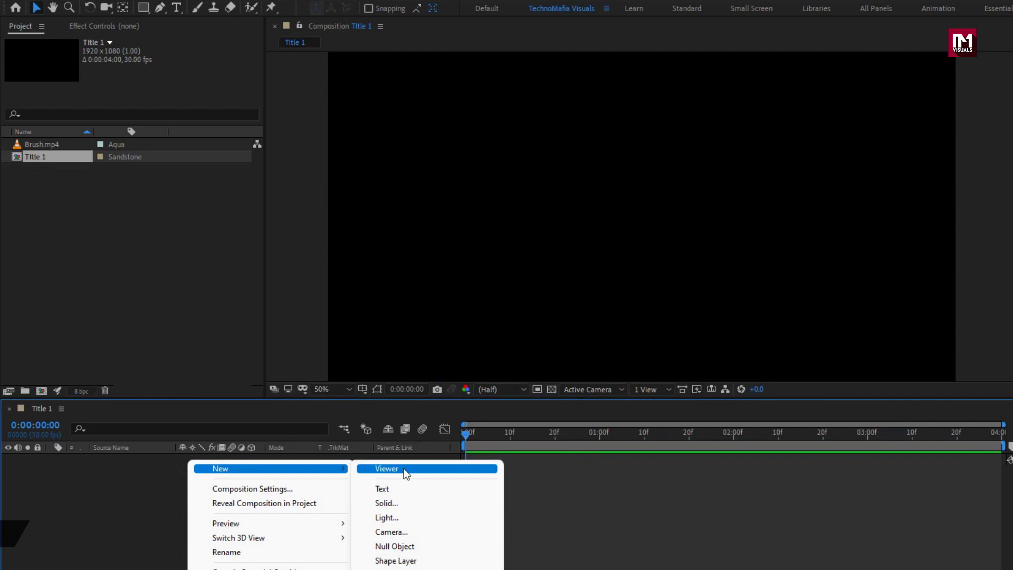
pyautogui.click(404, 495)
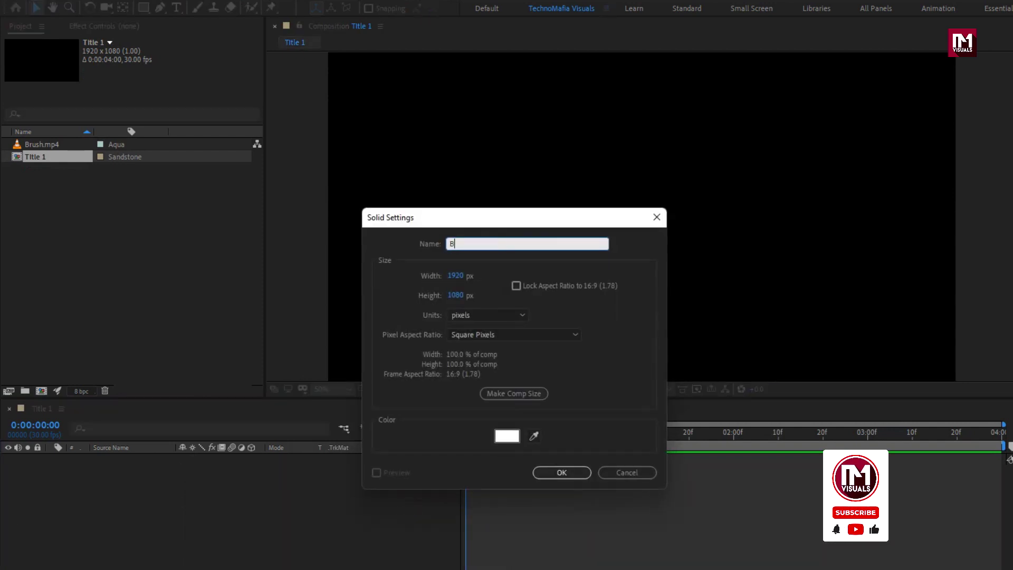
pyautogui.click(501, 439)
pyautogui.moveTo(204, 231); pyautogui.dragTo(177, 211)
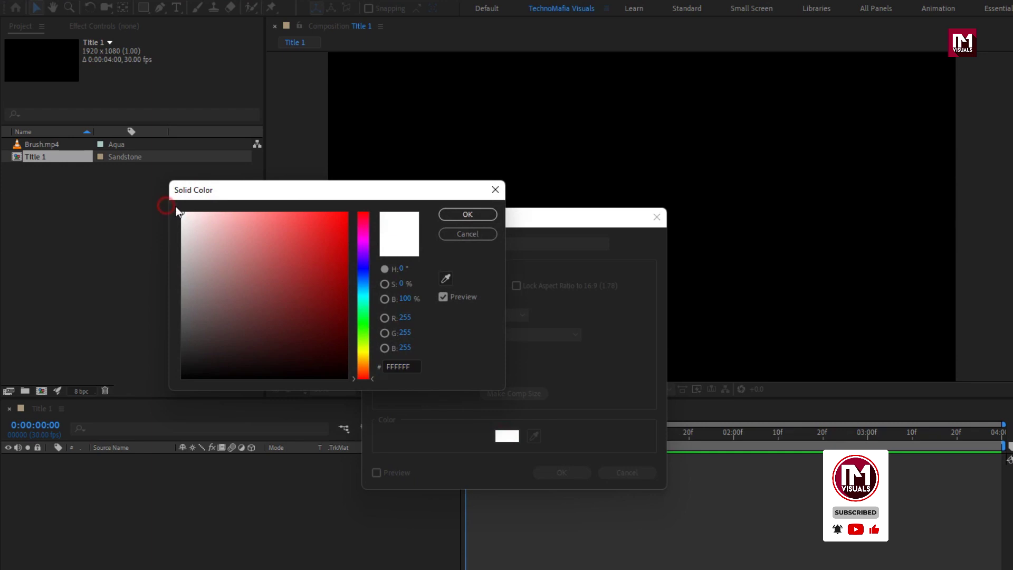
pyautogui.click(467, 214)
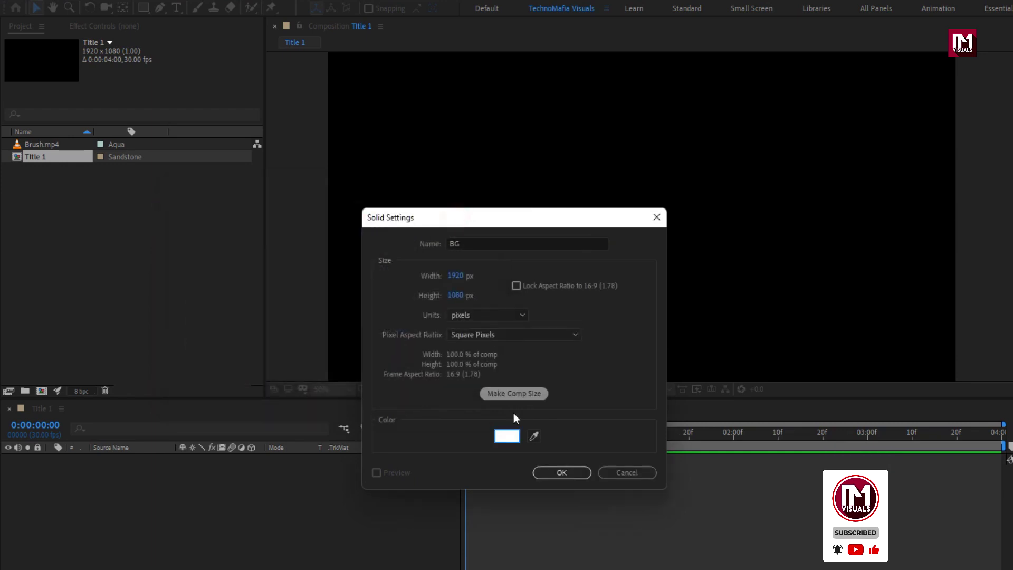
pyautogui.click(543, 468)
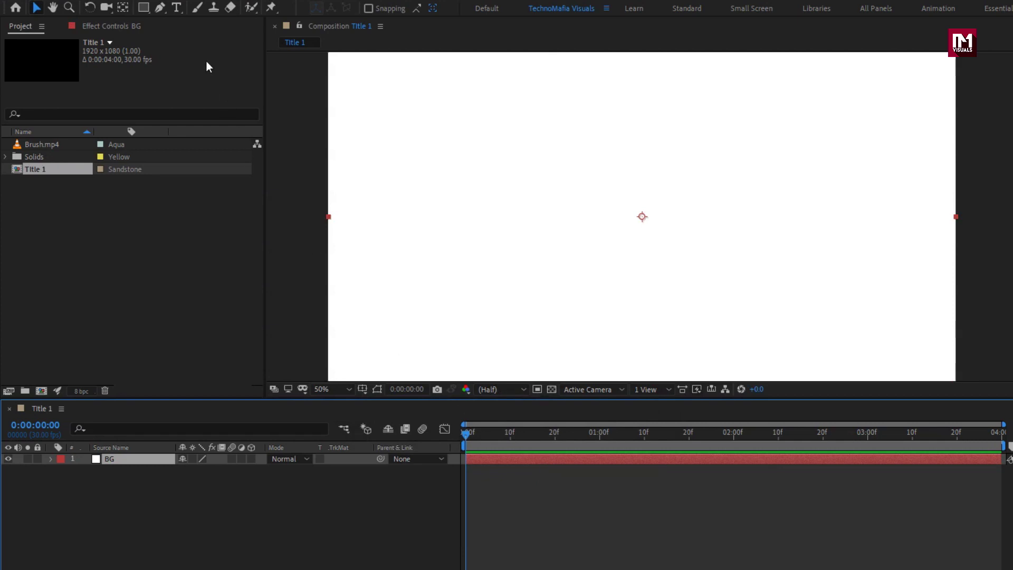
# Type BRUSH in UniSansHeavy and reduce its size to about 169 px.
pyautogui.click(178, 8)
pyautogui.click(518, 216)
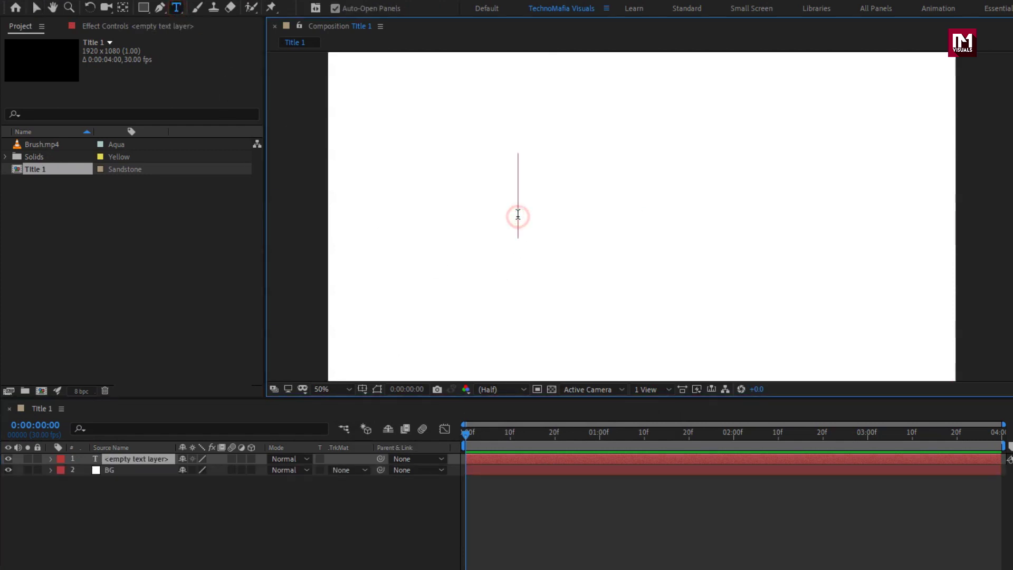
pyautogui.write('BRUS')
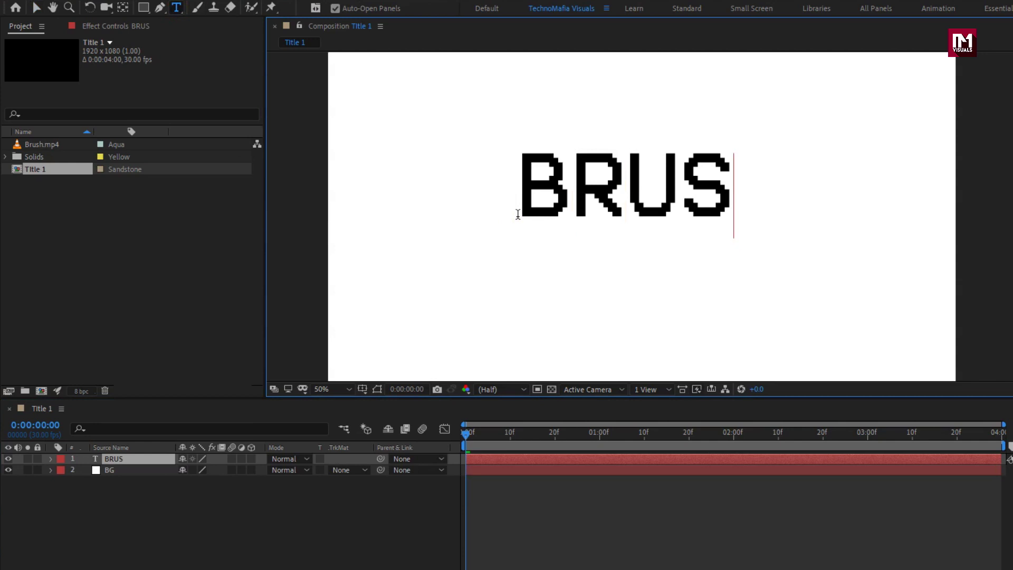
pyautogui.write('Hv')
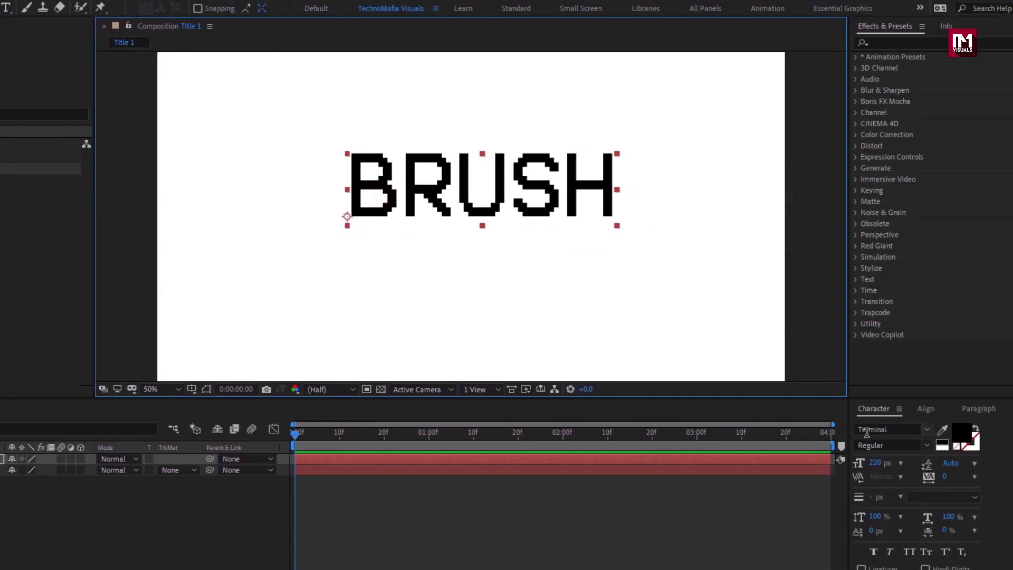
pyautogui.click(858, 431)
pyautogui.write('uni')
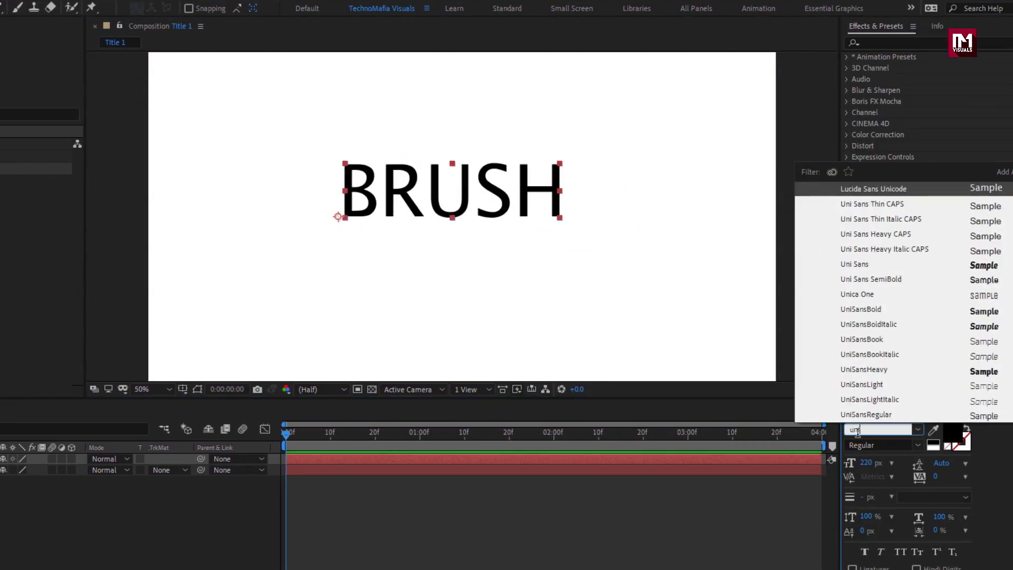
pyautogui.click(856, 370)
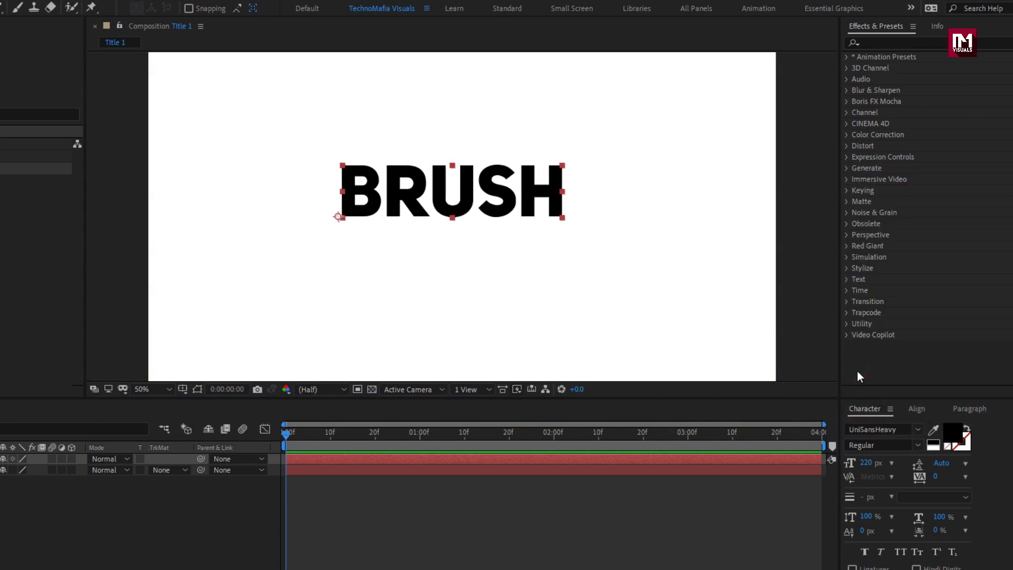
pyautogui.moveTo(870, 465); pyautogui.dragTo(839, 467)
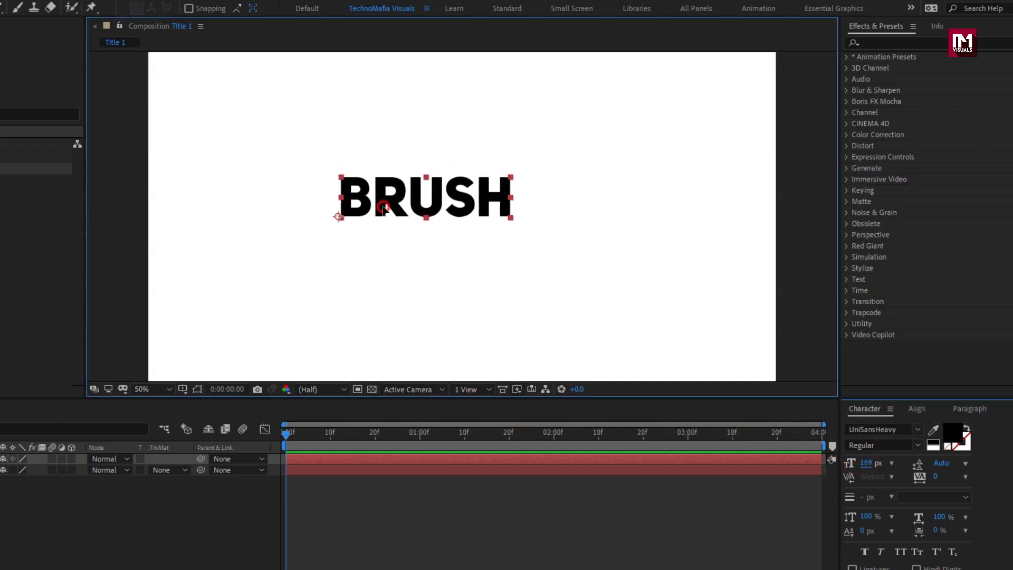
# Reposition BRUSH and centre it horizontally in the composition.
pyautogui.moveTo(387, 205); pyautogui.dragTo(362, 225)
pyautogui.press('p')
pyautogui.click(916, 408)
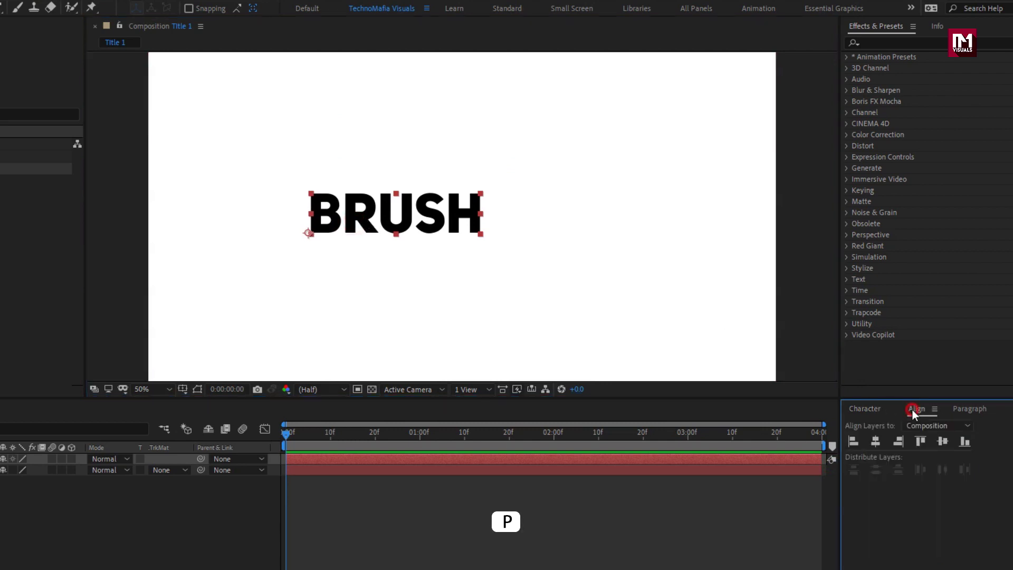
pyautogui.click(874, 442)
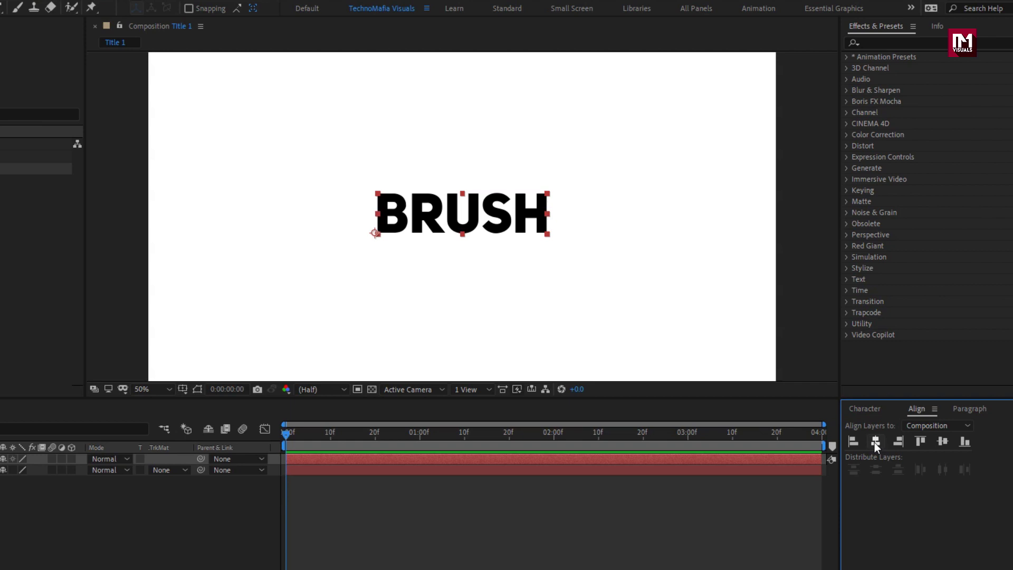
pyautogui.click(510, 223)
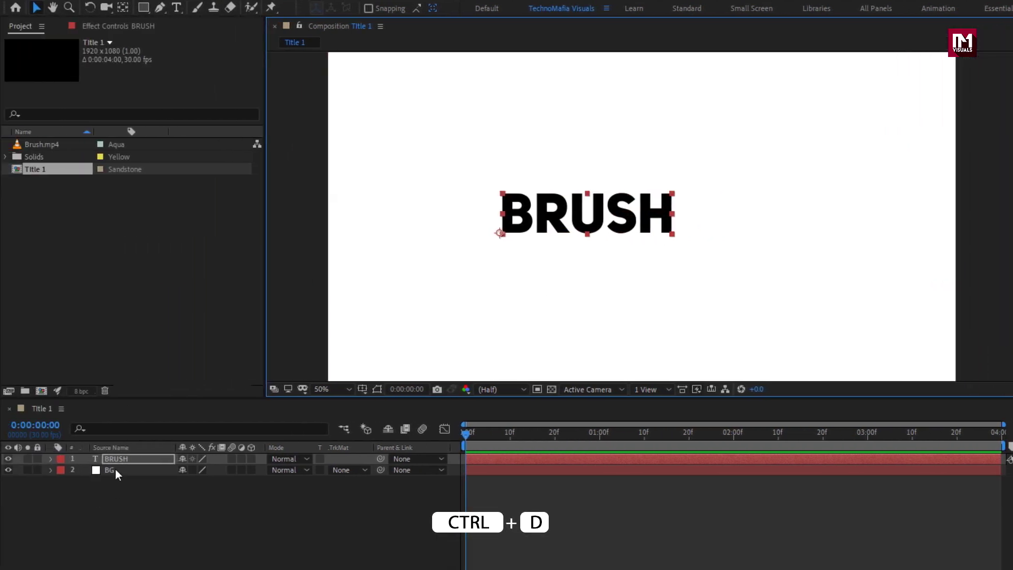
# Duplicate the BRUSH layer and shift the copy to the right.
pyautogui.click(117, 460)
pyautogui.hotkey('ctrl', 'd')
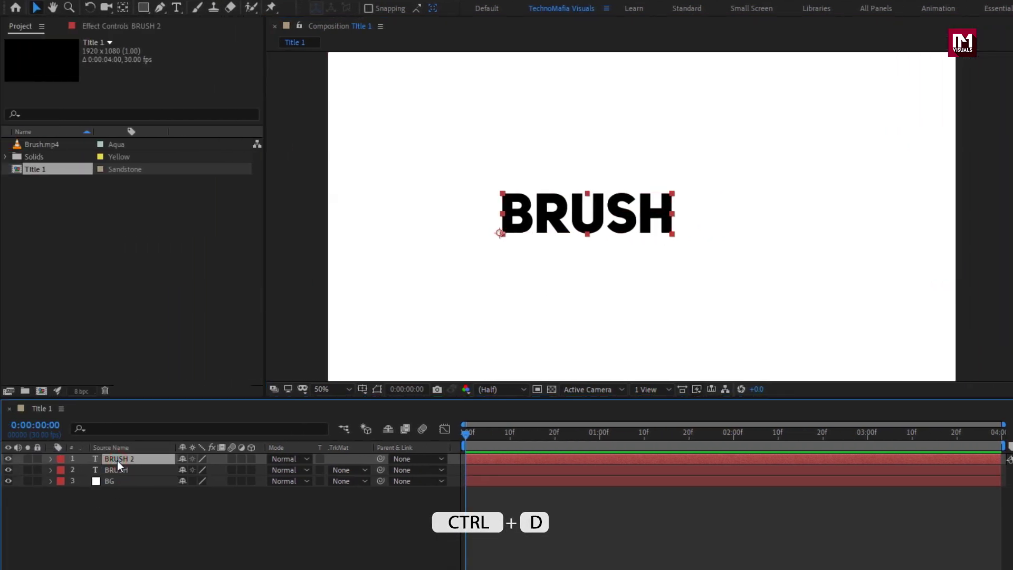
pyautogui.press('p')
pyautogui.moveTo(184, 471); pyautogui.dragTo(348, 463)
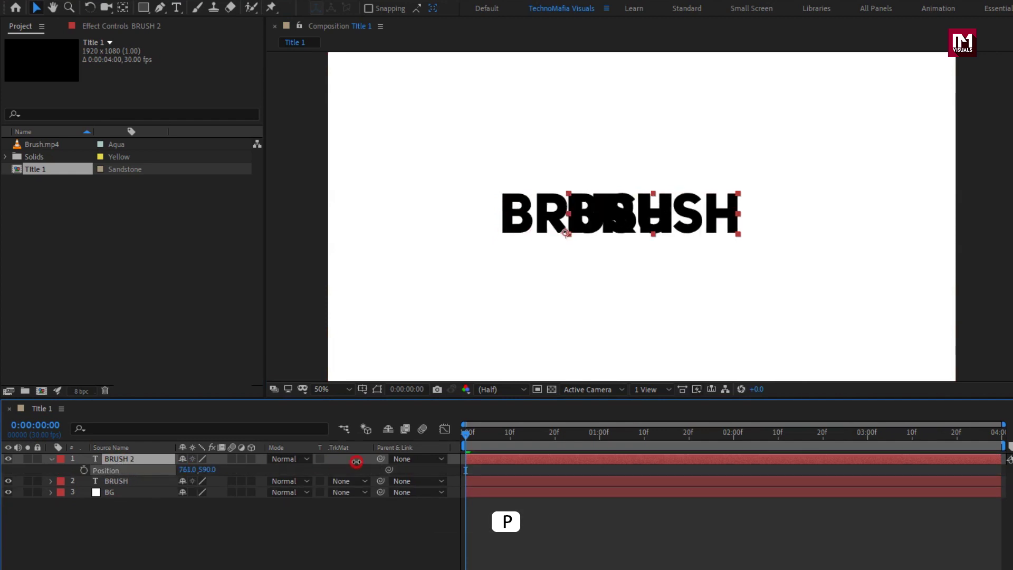
# Retype the copy as TITLE and nudge both words left toward centre.
pyautogui.doubleClick(148, 460)
pyautogui.write('T')
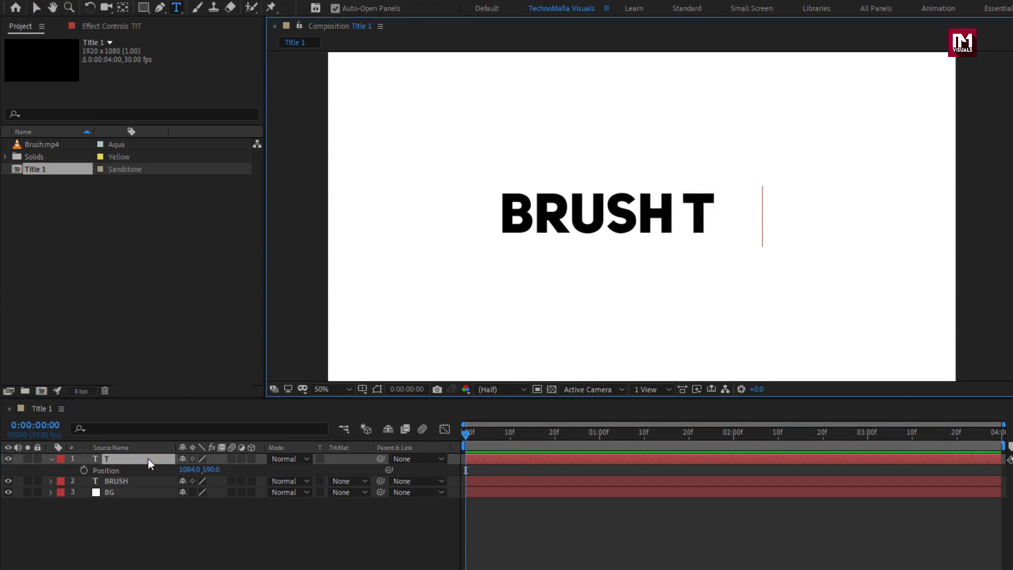
pyautogui.write('ITLE')
pyautogui.press('KP_Enter')
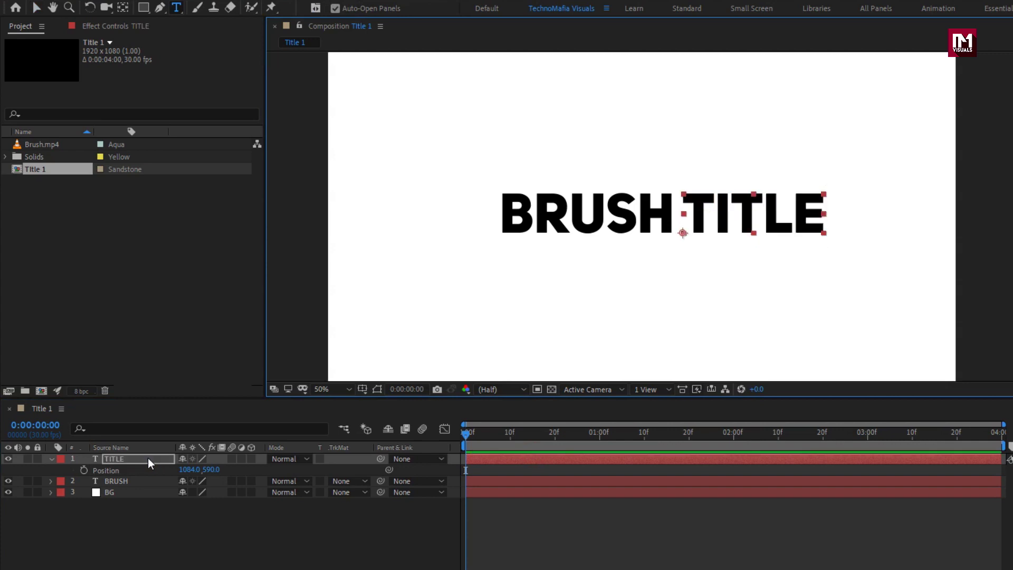
pyautogui.click(51, 460)
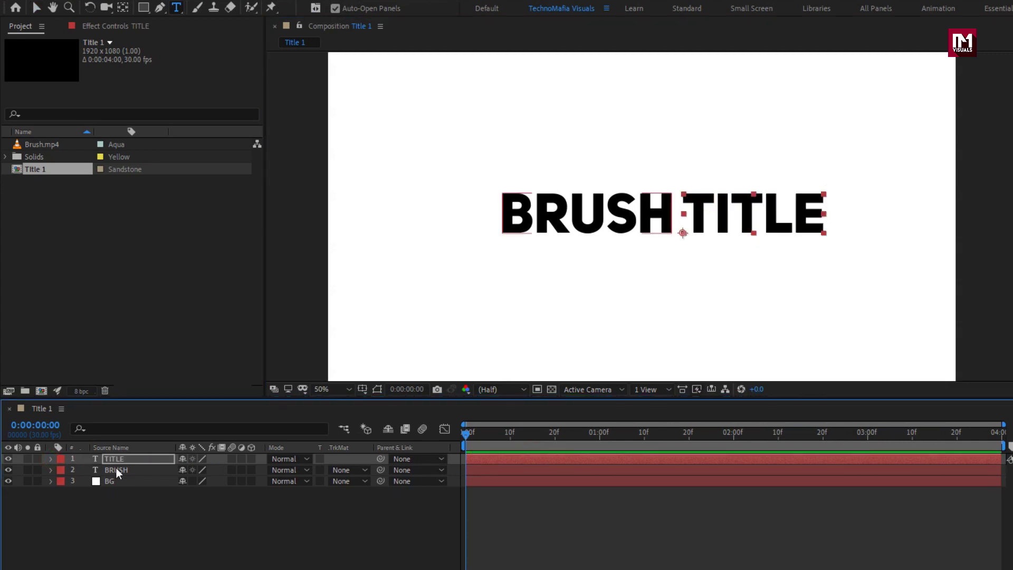
pyautogui.keyDown('shift'); pyautogui.click(116, 470); pyautogui.keyUp('shift')
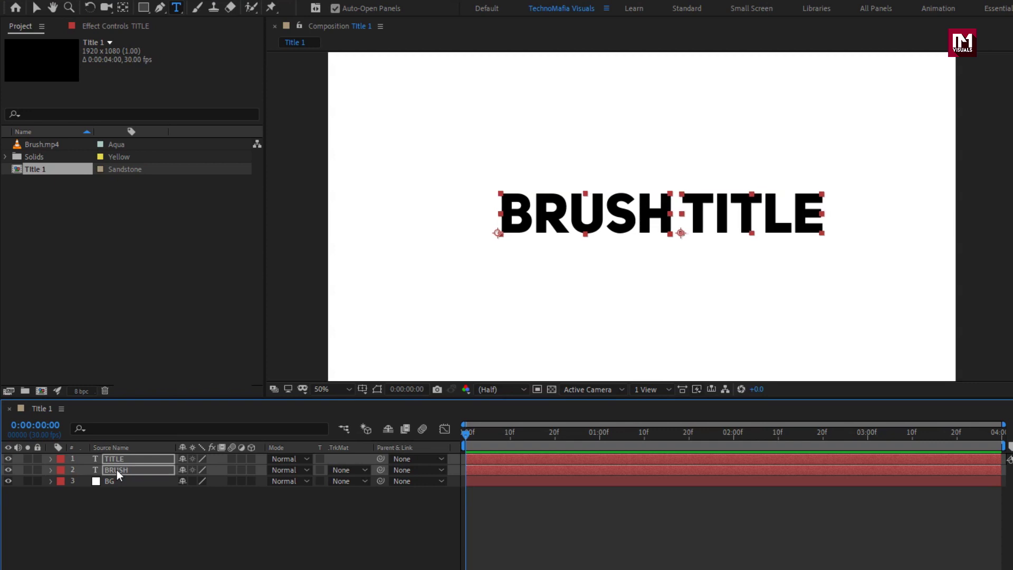
pyautogui.press('Left')
pyautogui.press('Left')
pyautogui.press('Left')
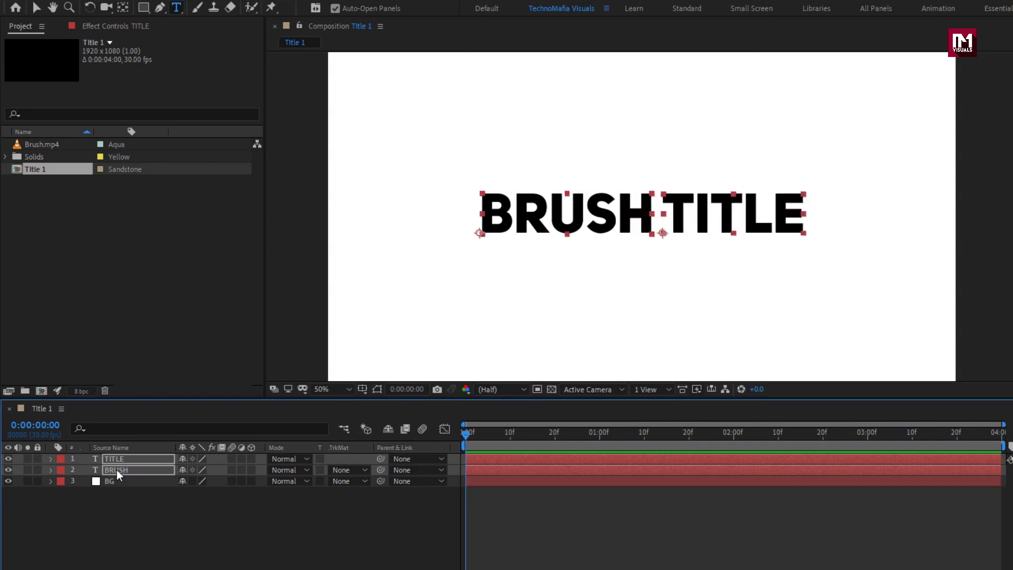
pyautogui.press('Left')
pyautogui.press('Left')
pyautogui.press('Left')
pyautogui.press('Left')
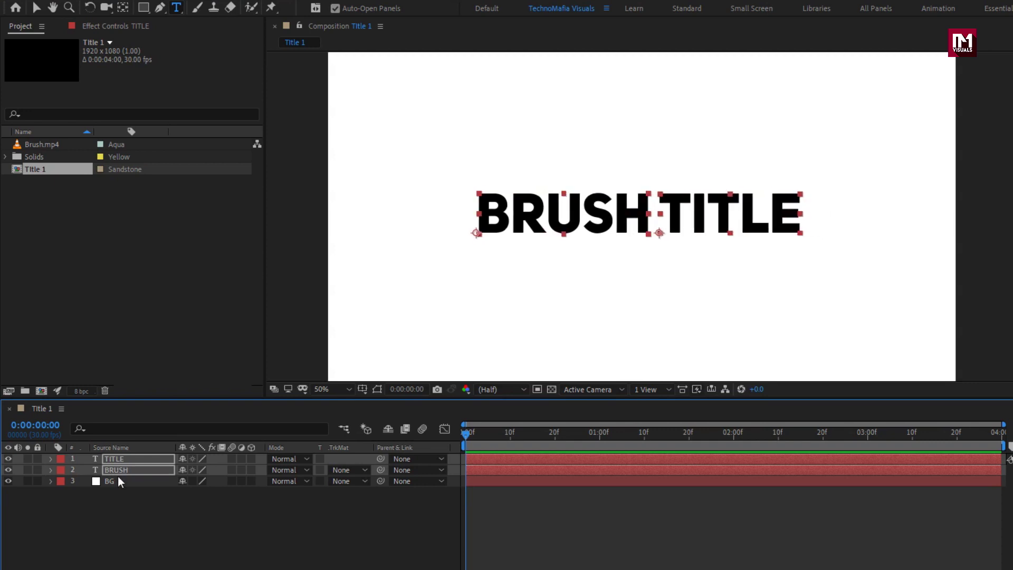
# Place the Brush.mp4 footage as the top layer of Title 1.
pyautogui.click(121, 495)
pyautogui.click(42, 145)
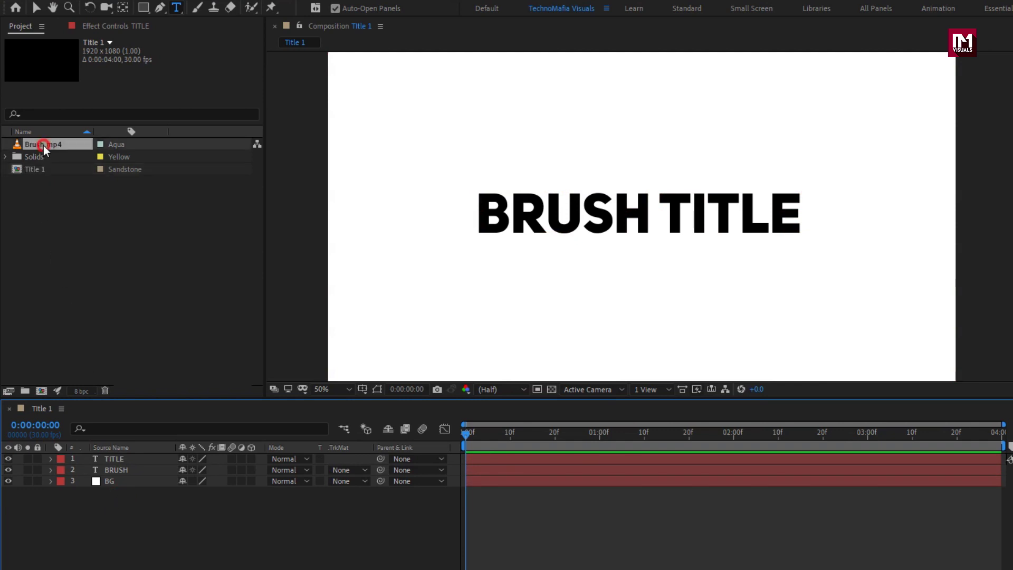
pyautogui.moveTo(135, 388); pyautogui.dragTo(153, 461)
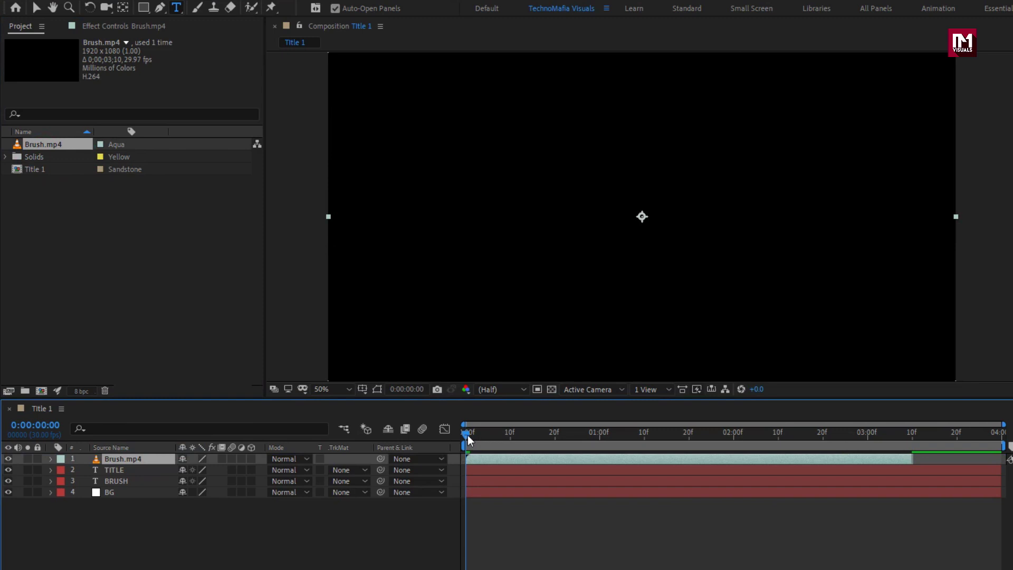
pyautogui.moveTo(468, 433); pyautogui.dragTo(776, 433)
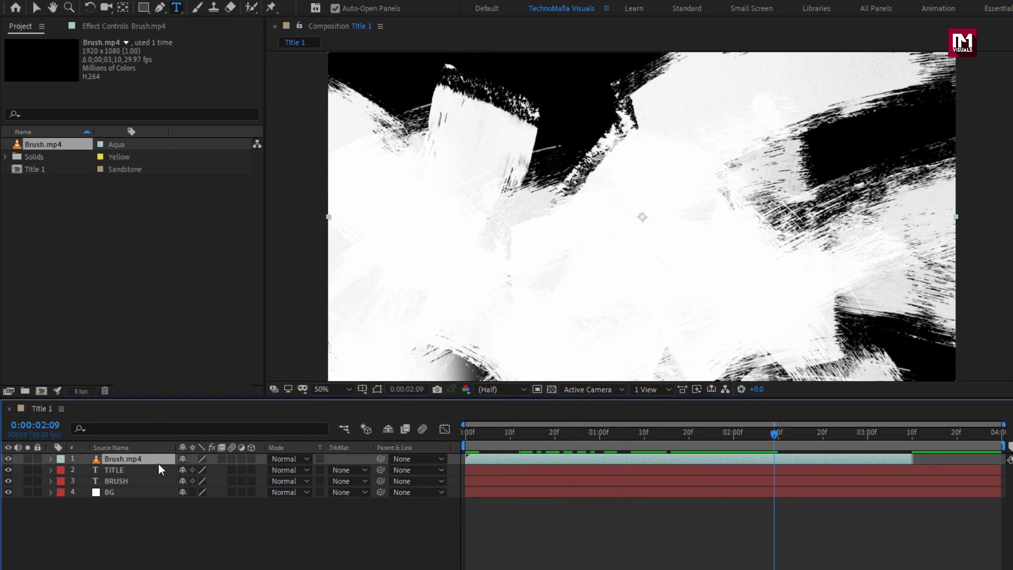
# Enable time remapping on the Brush.mp4 layer.
pyautogui.rightClick(137, 459)
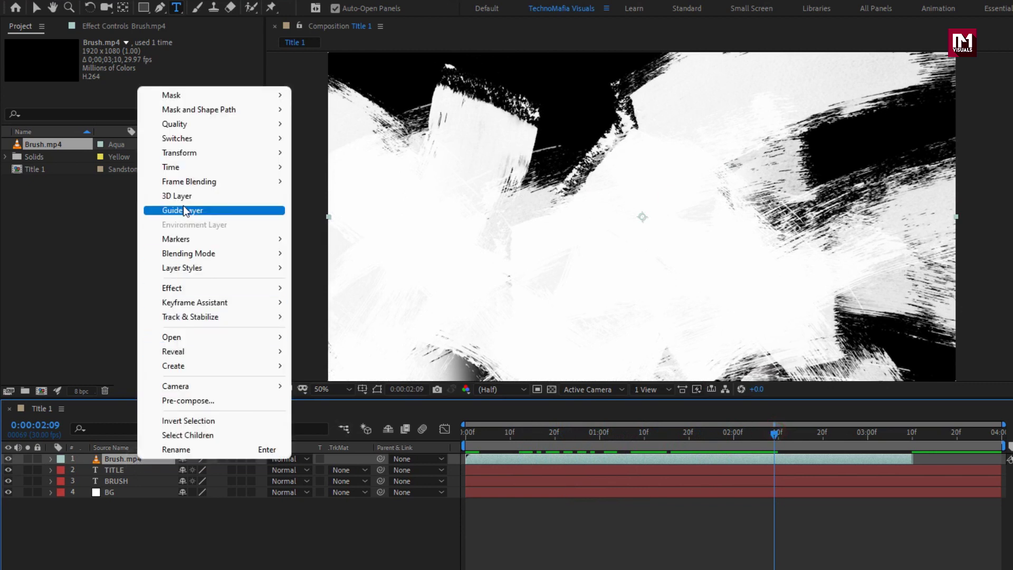
pyautogui.moveTo(171, 167)
pyautogui.click(402, 167)
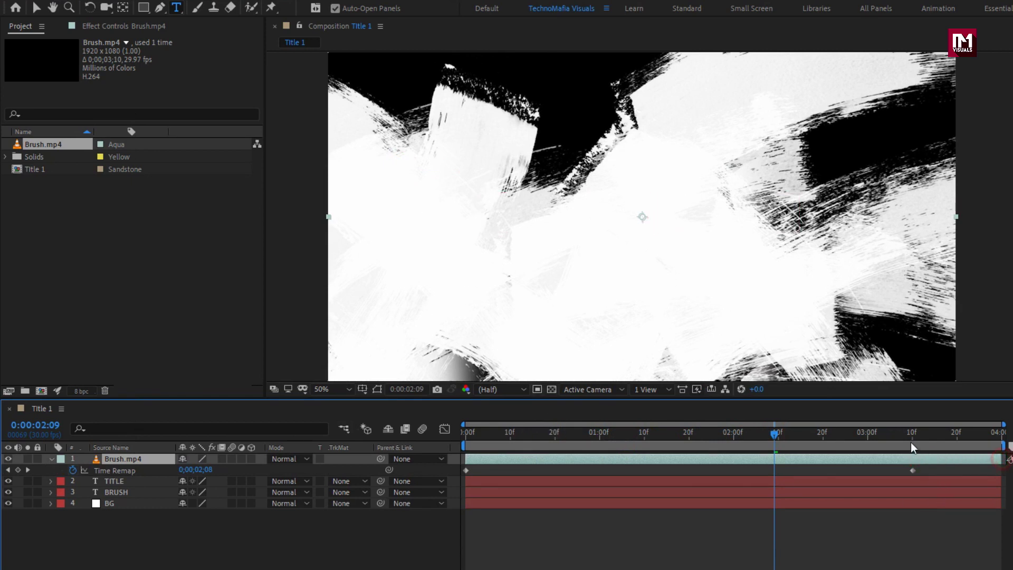
pyautogui.moveTo(912, 433)
pyautogui.mouseDown()
pyautogui.moveTo(951, 434)
pyautogui.moveTo(840, 443)
pyautogui.mouseUp()
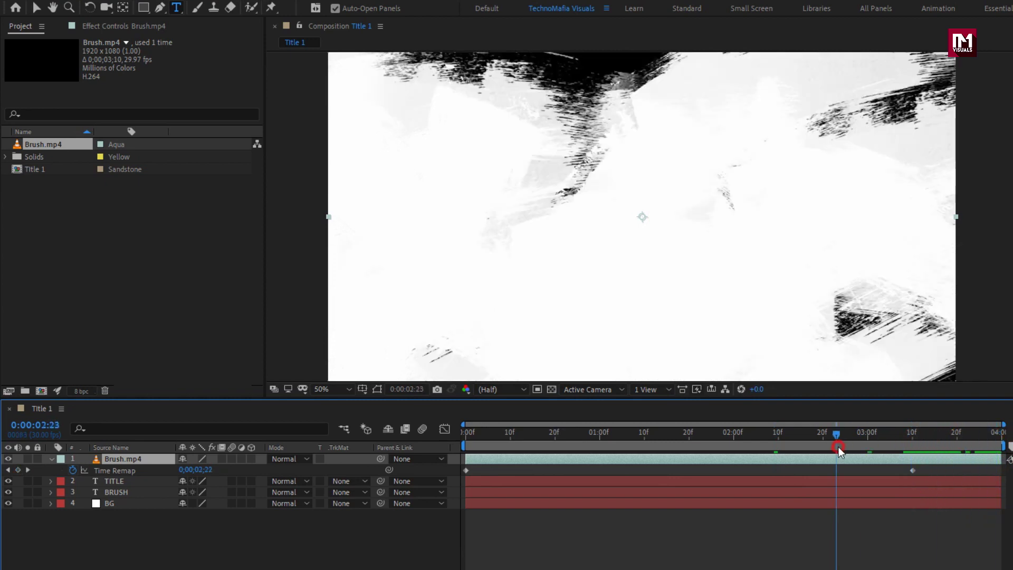
pyautogui.click(51, 459)
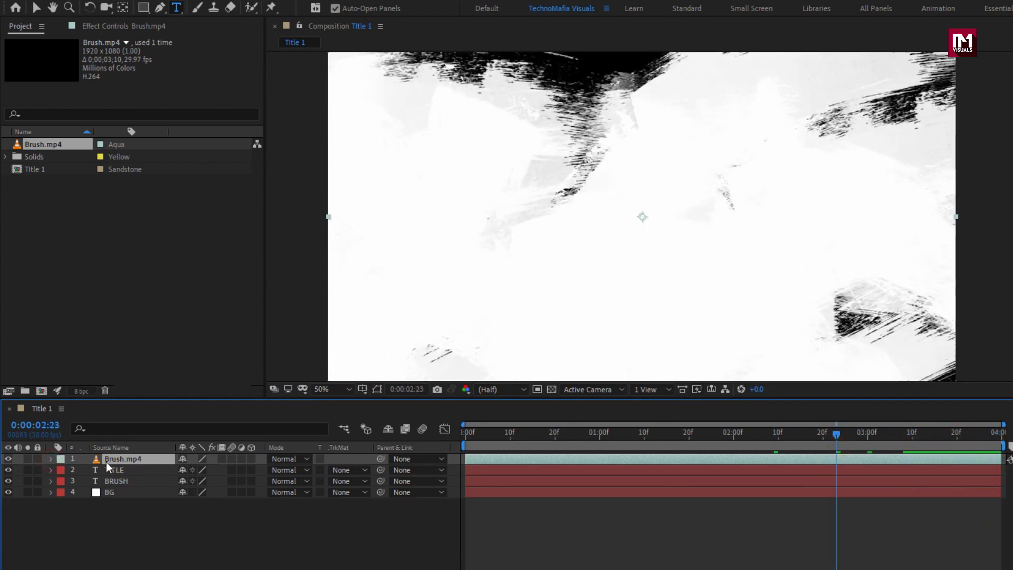
# Pre-compose Brush.mp4 into a Brush comp, moving all attributes.
pyautogui.rightClick(115, 459)
pyautogui.click(165, 401)
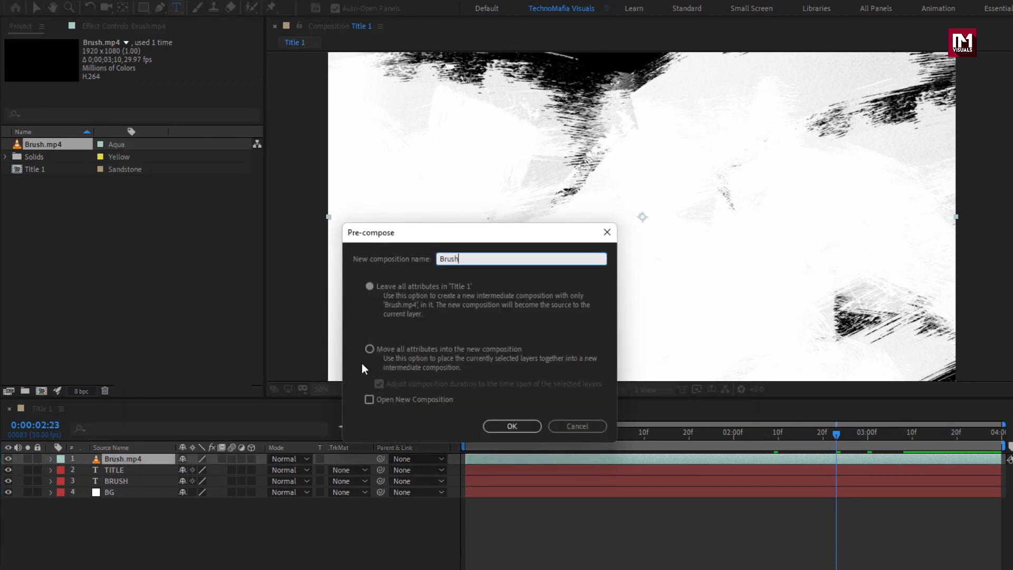
pyautogui.click(370, 349)
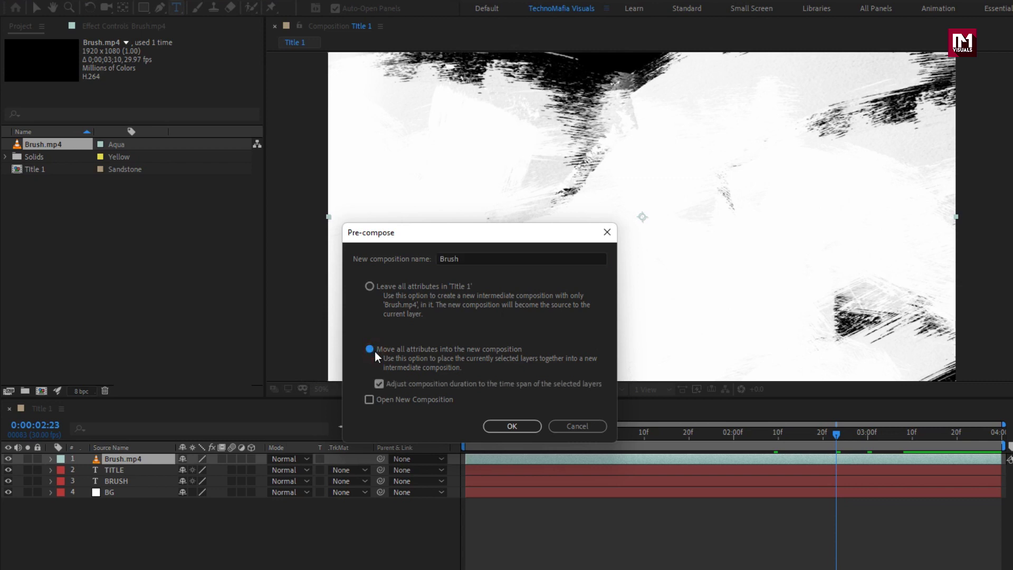
pyautogui.click(512, 426)
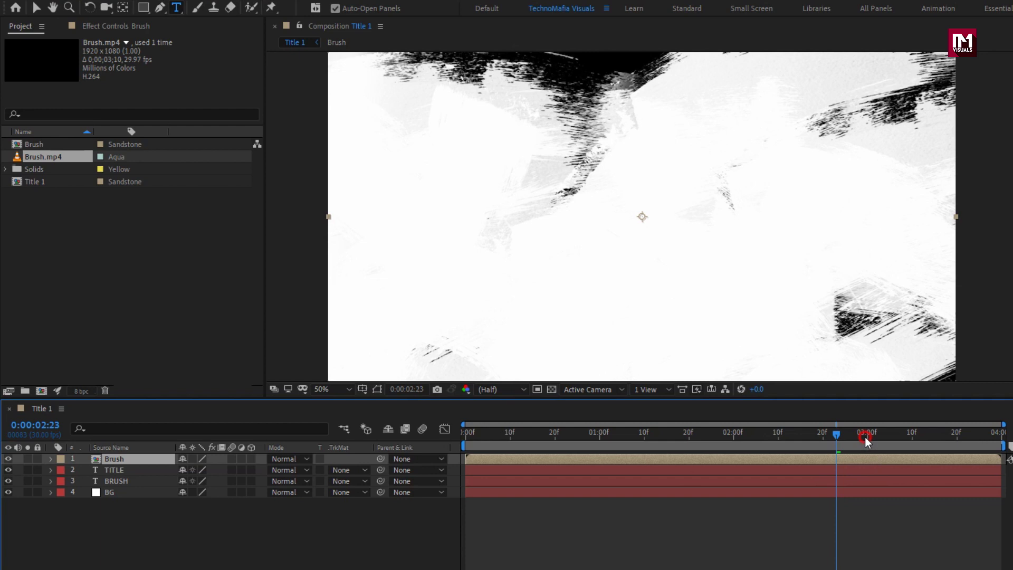
pyautogui.moveTo(866, 433); pyautogui.dragTo(949, 433)
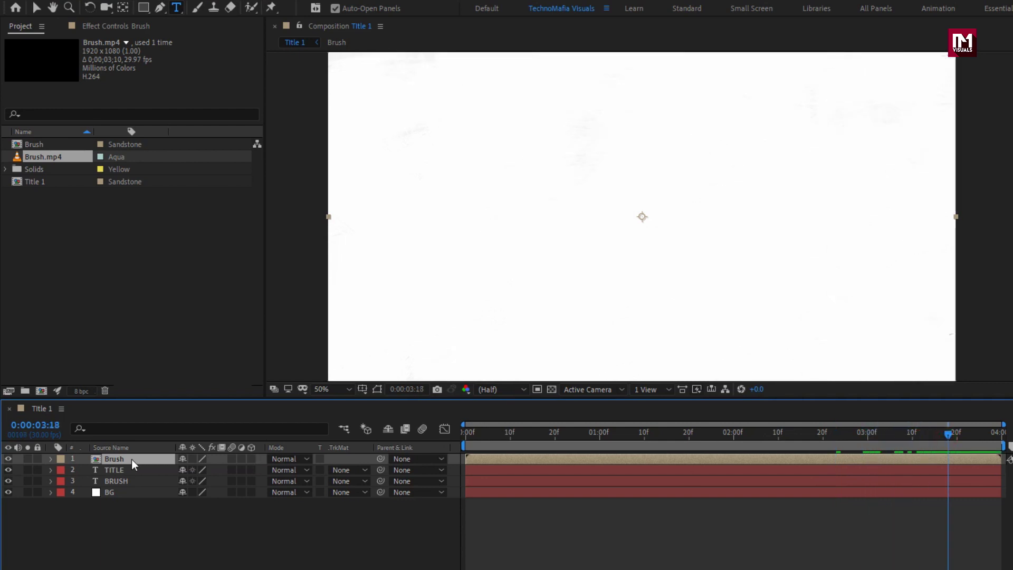
# Move the Brush comp below TITLE and make it BRUSH's luma matte.
pyautogui.moveTo(131, 459); pyautogui.dragTo(130, 476)
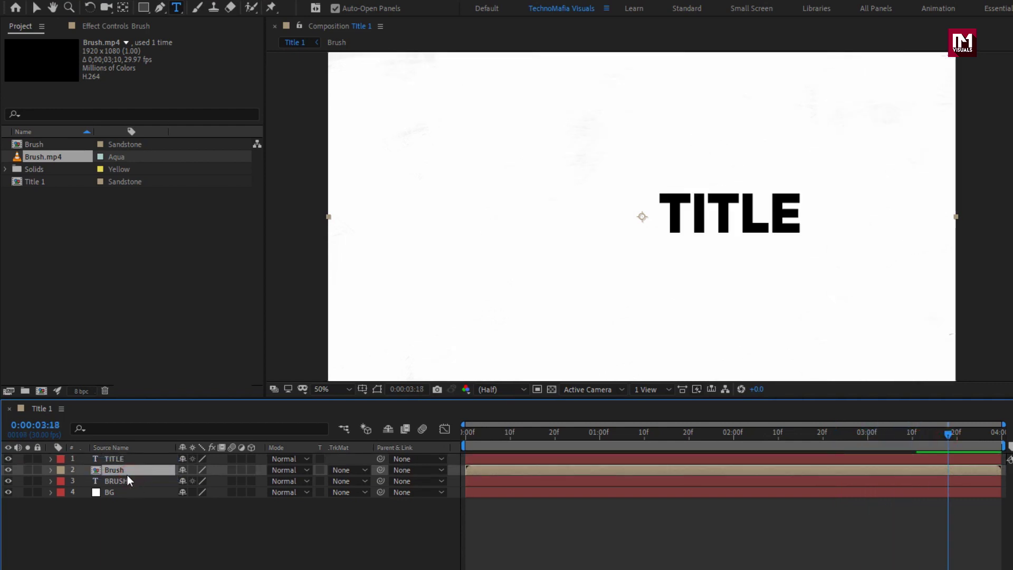
pyautogui.click(111, 482)
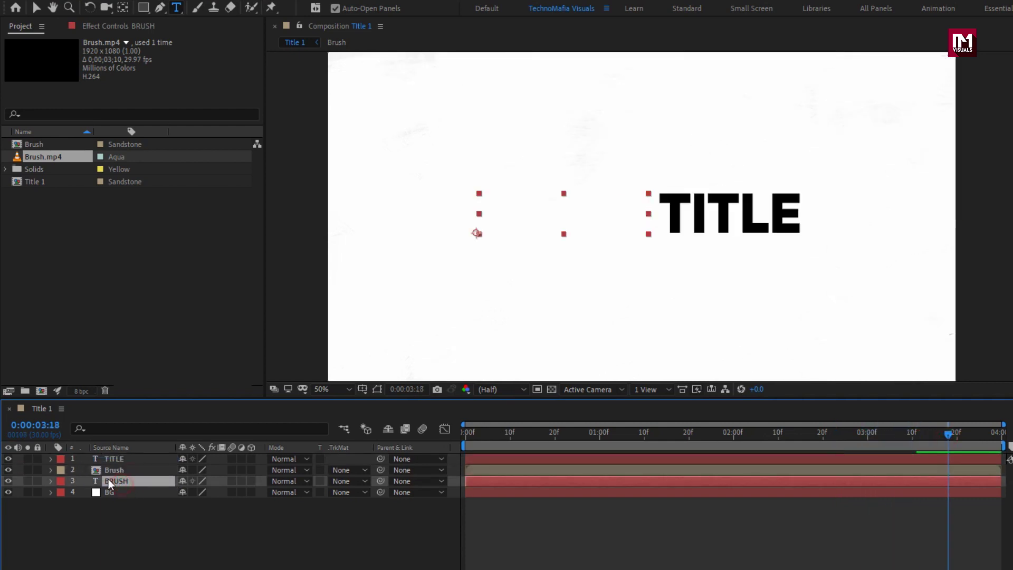
pyautogui.click(364, 481)
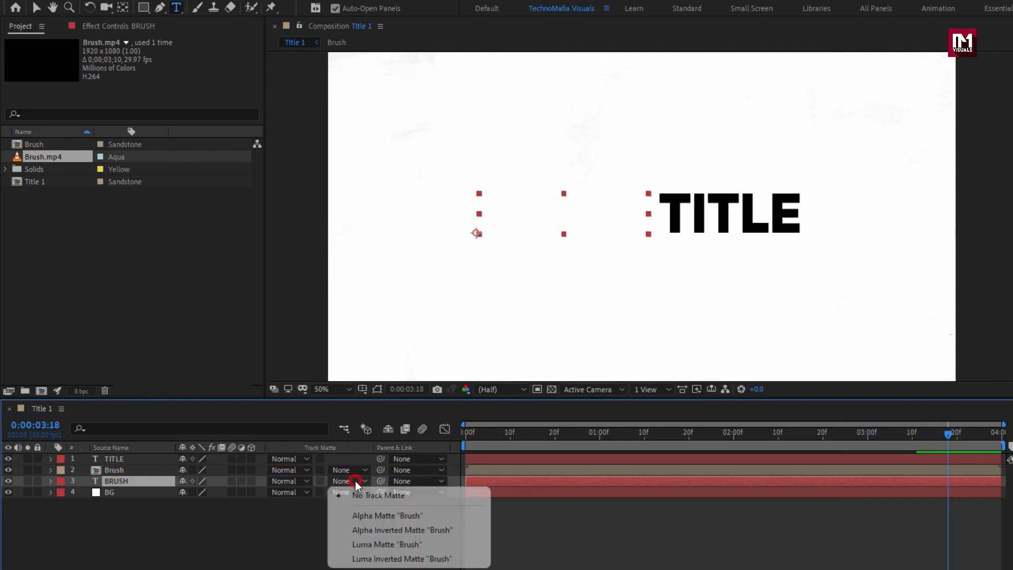
pyautogui.click(429, 545)
pyautogui.moveTo(470, 436); pyautogui.dragTo(711, 444)
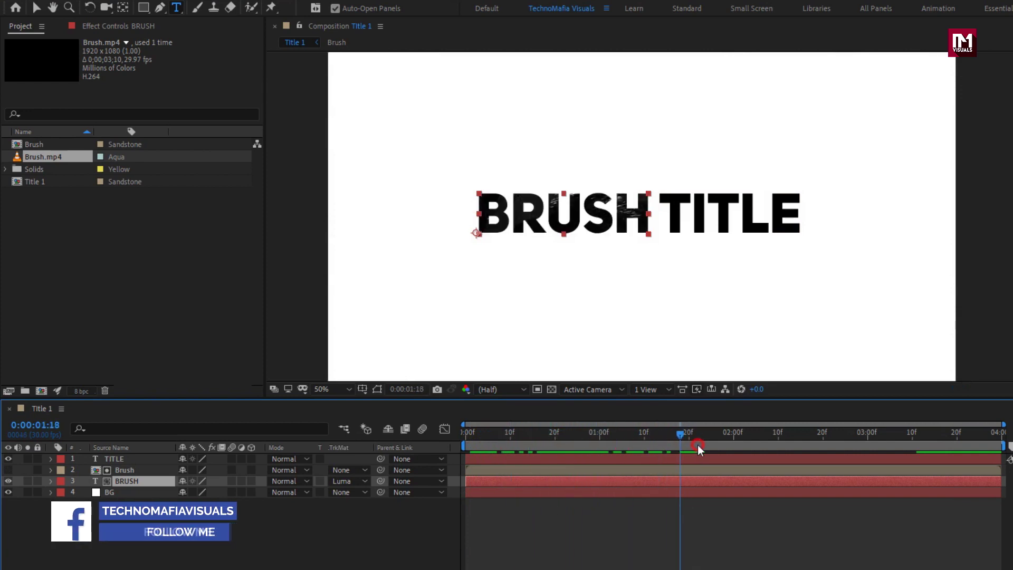
# Add another Brush comp at the top and set it as TITLE's luma matte.
pyautogui.click(32, 147)
pyautogui.moveTo(32, 147); pyautogui.dragTo(150, 455)
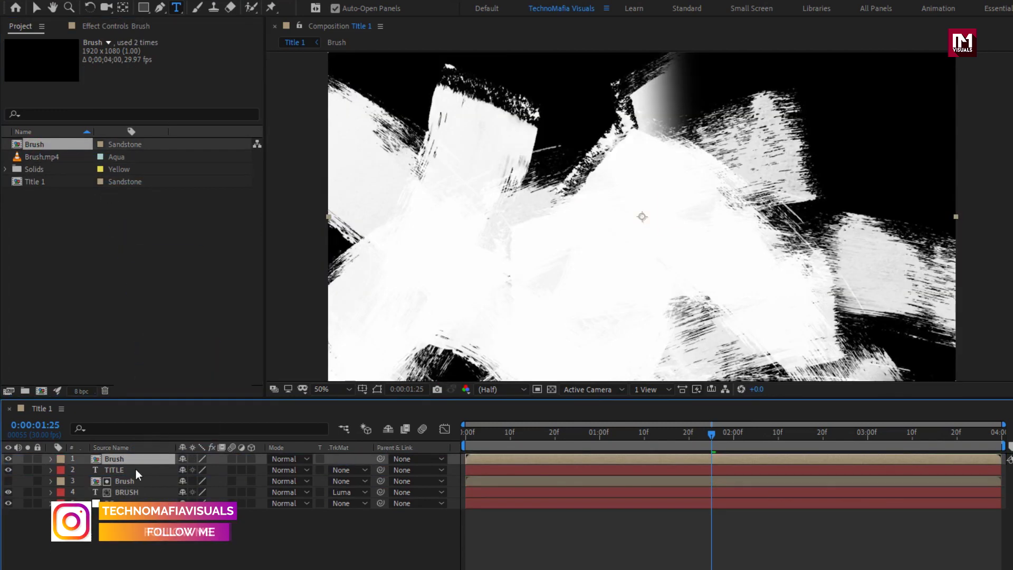
pyautogui.click(127, 469)
pyautogui.click(345, 470)
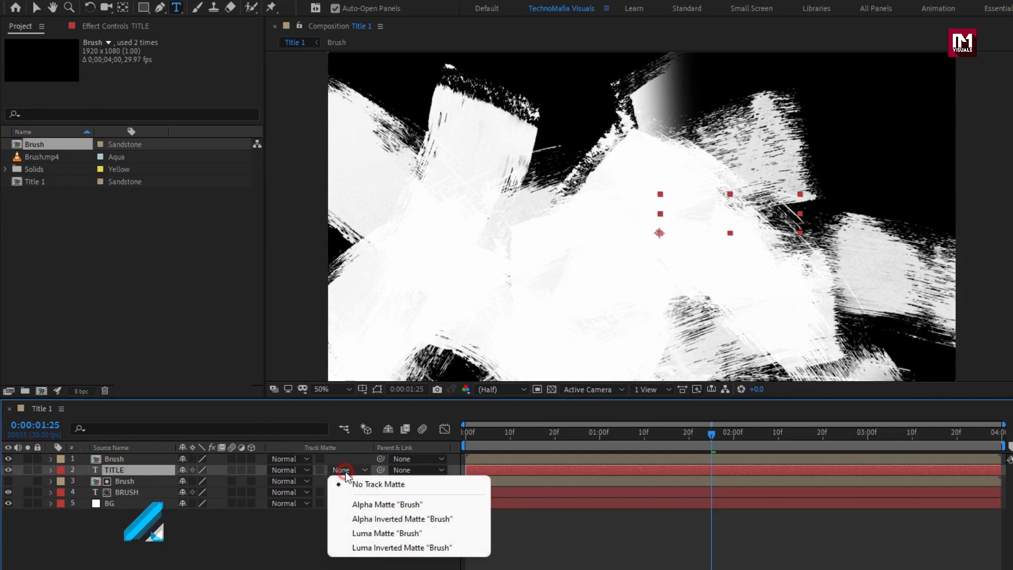
pyautogui.click(445, 534)
# Play the brush reveal from the start to preview it.
pyautogui.click(465, 434)
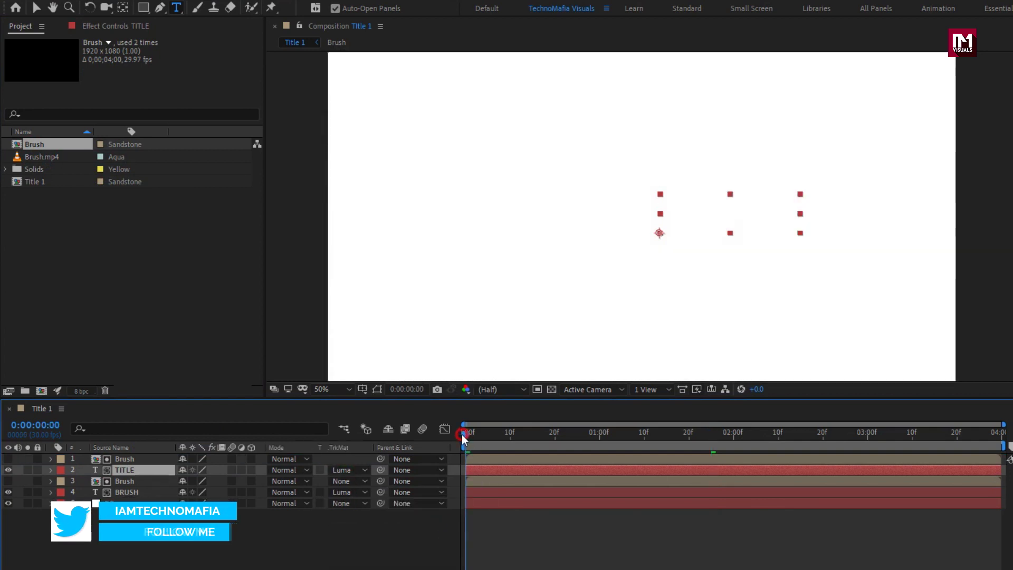
pyautogui.press('space')
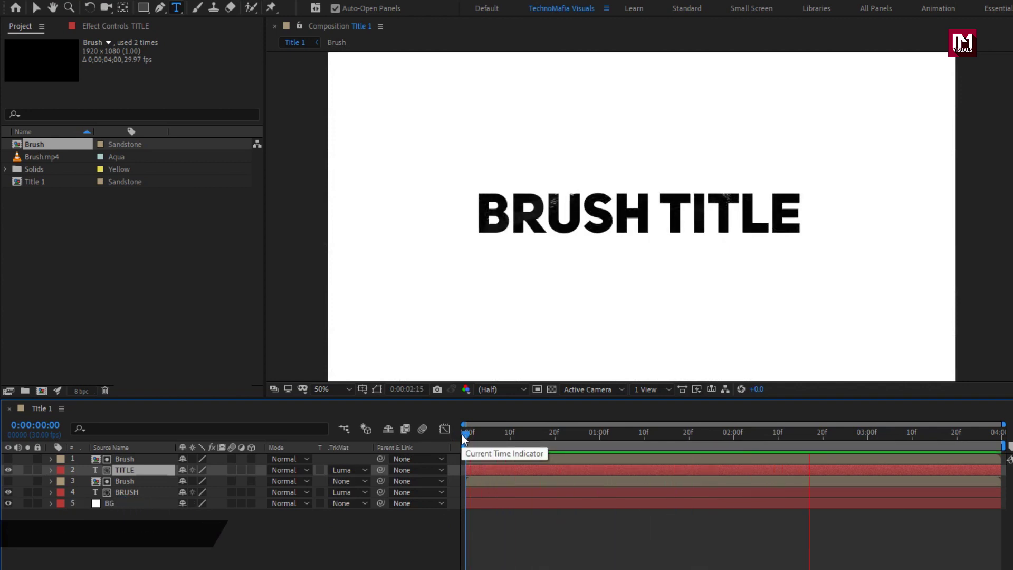
pyautogui.press('space')
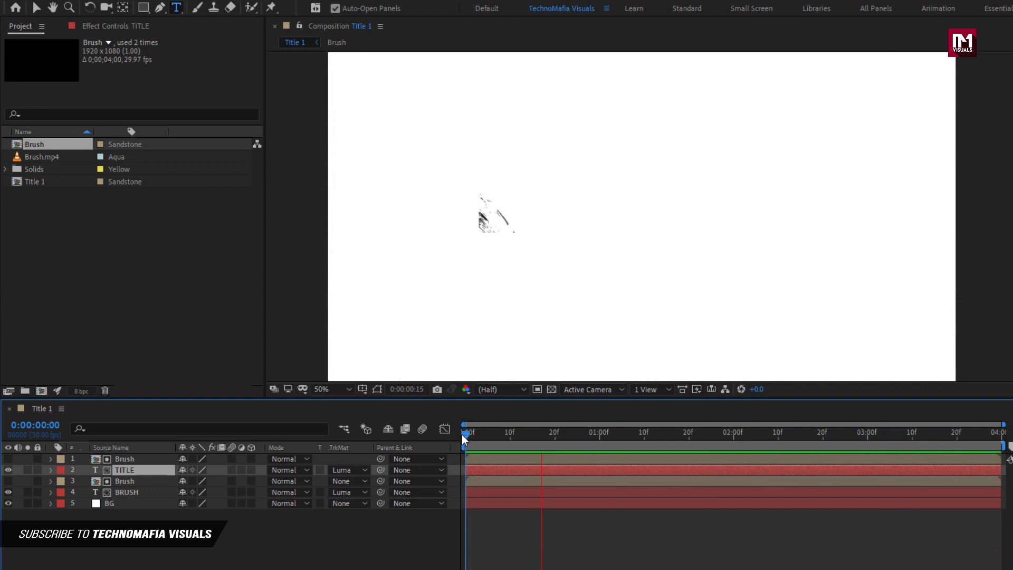
# Add a Null Object layer to the composition.
pyautogui.click(161, 528)
pyautogui.rightClick(160, 528)
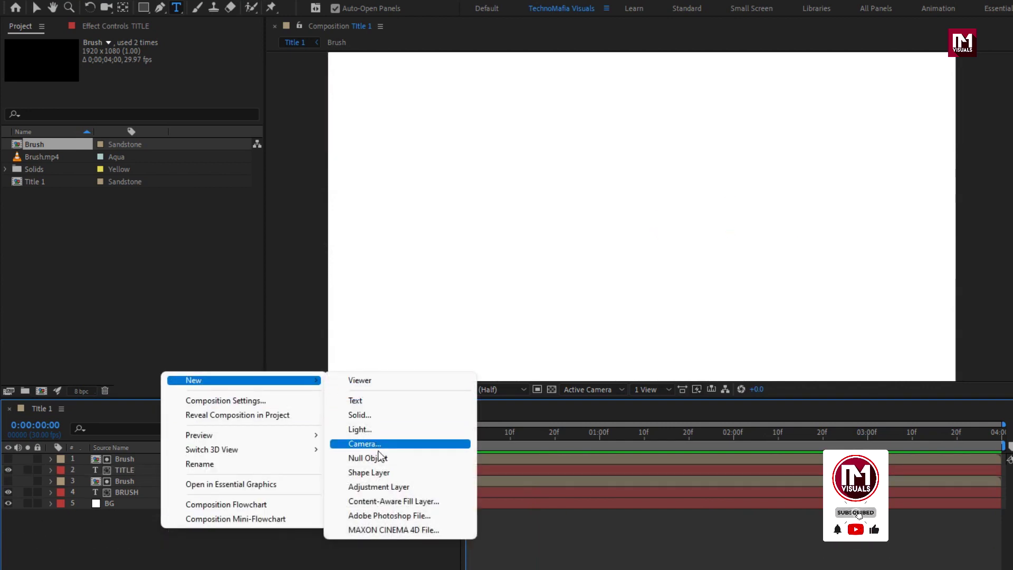
pyautogui.click(379, 457)
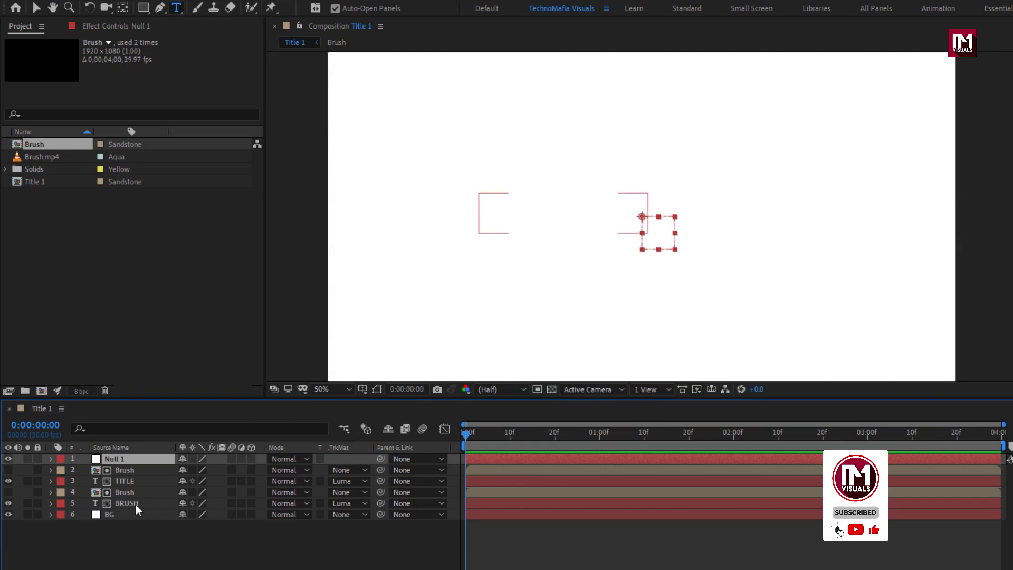
# Parent layers 2–5, both texts and Brush comps, to Null 1.
pyautogui.click(135, 504)
pyautogui.keyDown('shift'); pyautogui.click(133, 493); pyautogui.keyUp('shift')
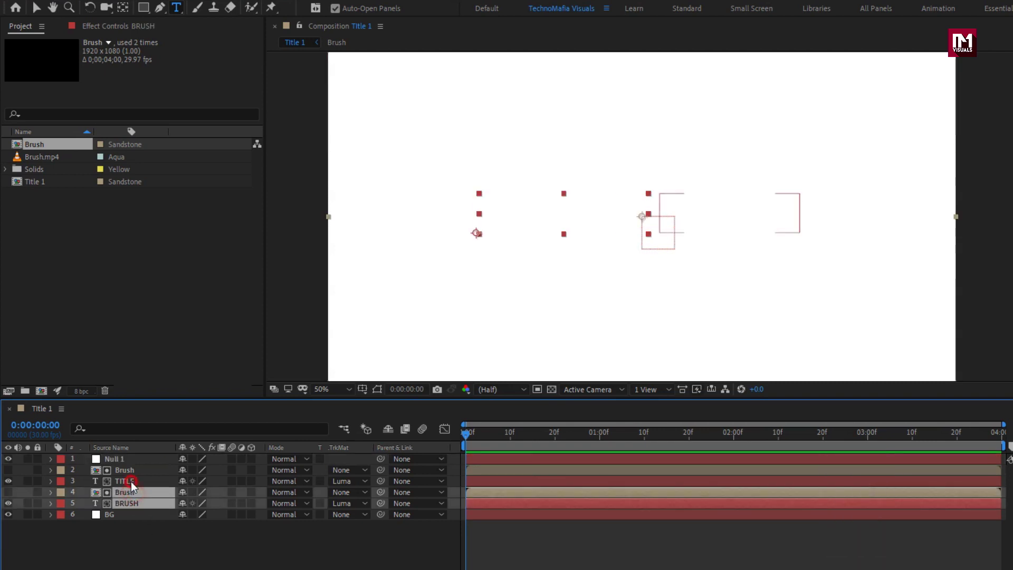
pyautogui.keyDown('shift'); pyautogui.click(131, 470); pyautogui.keyUp('shift')
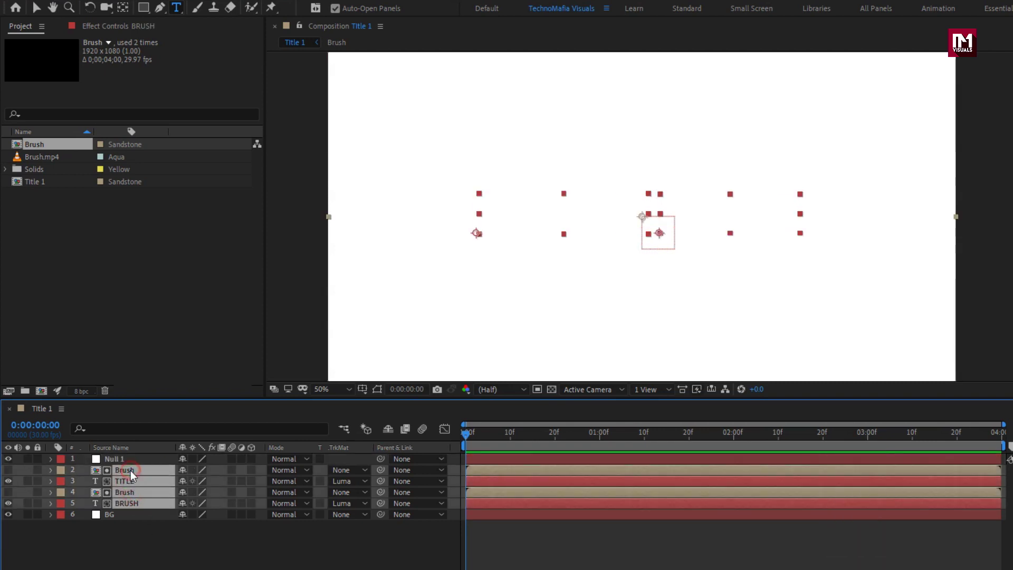
pyautogui.click(414, 468)
pyautogui.click(427, 500)
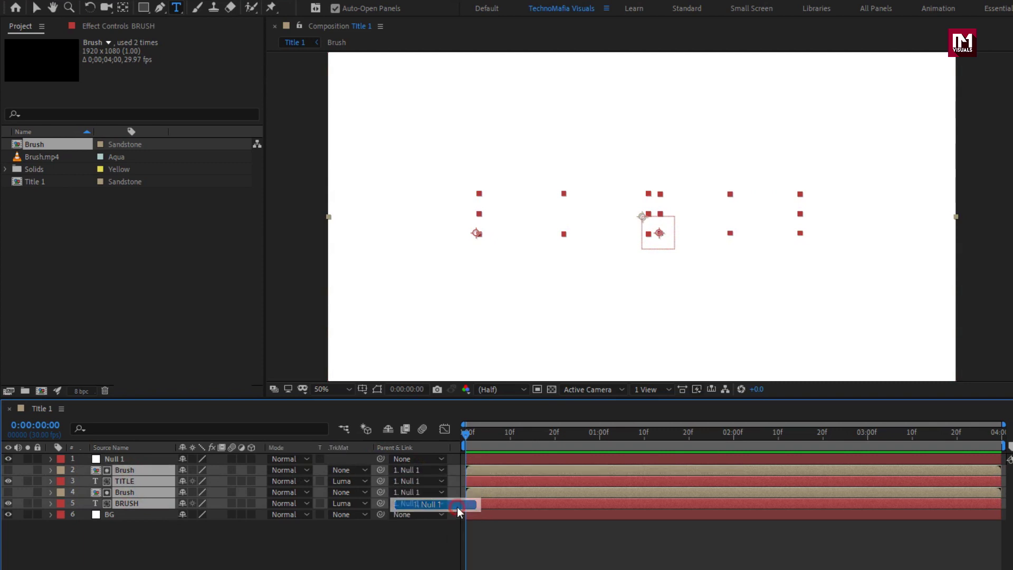
pyautogui.click(131, 459)
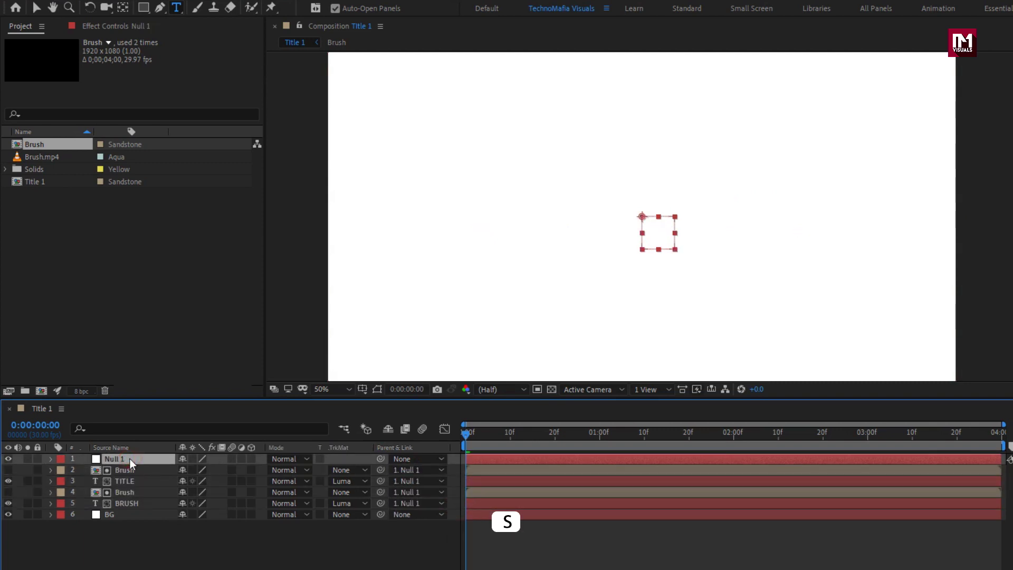
# Keyframe Null 1's Scale from 150% at the start to 80% at the end.
pyautogui.press('s')
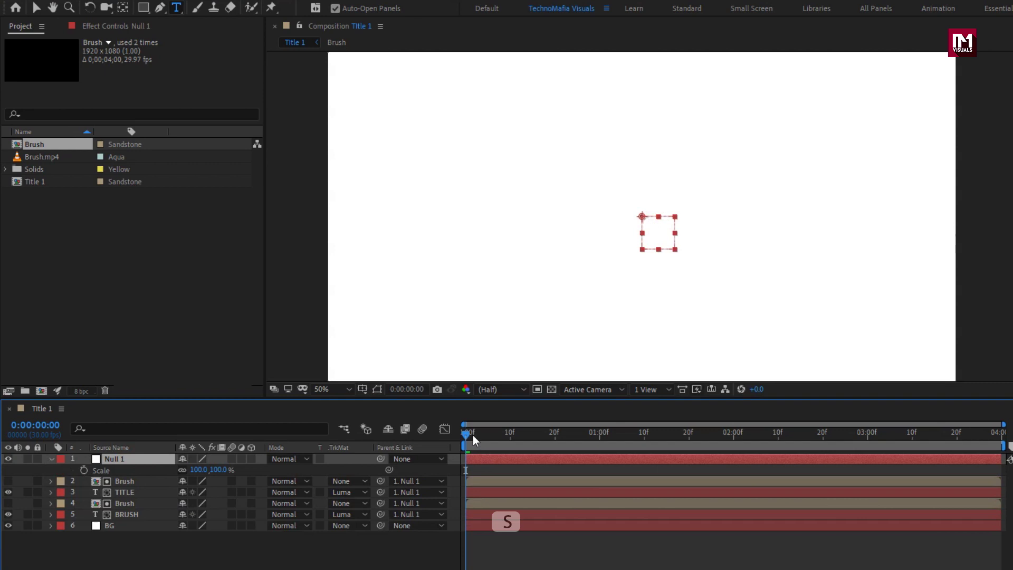
pyautogui.click(85, 470)
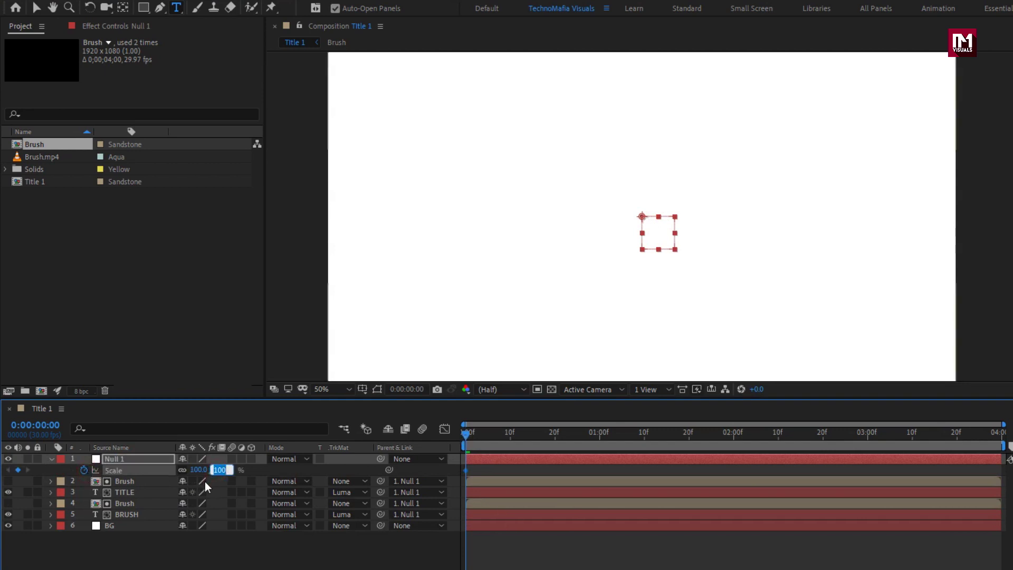
pyautogui.write('150')
pyautogui.press('Return')
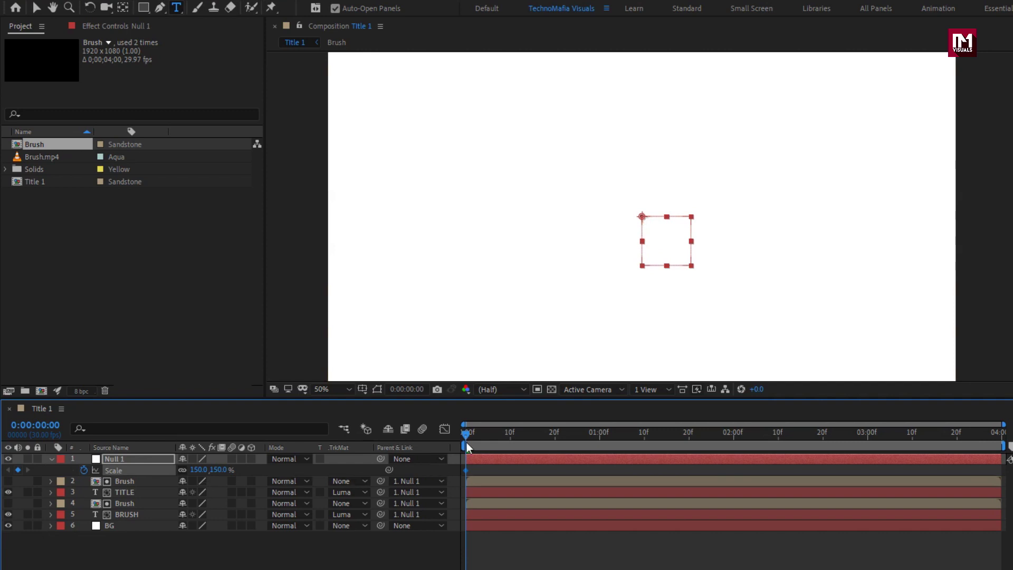
pyautogui.moveTo(468, 435); pyautogui.dragTo(1003, 437)
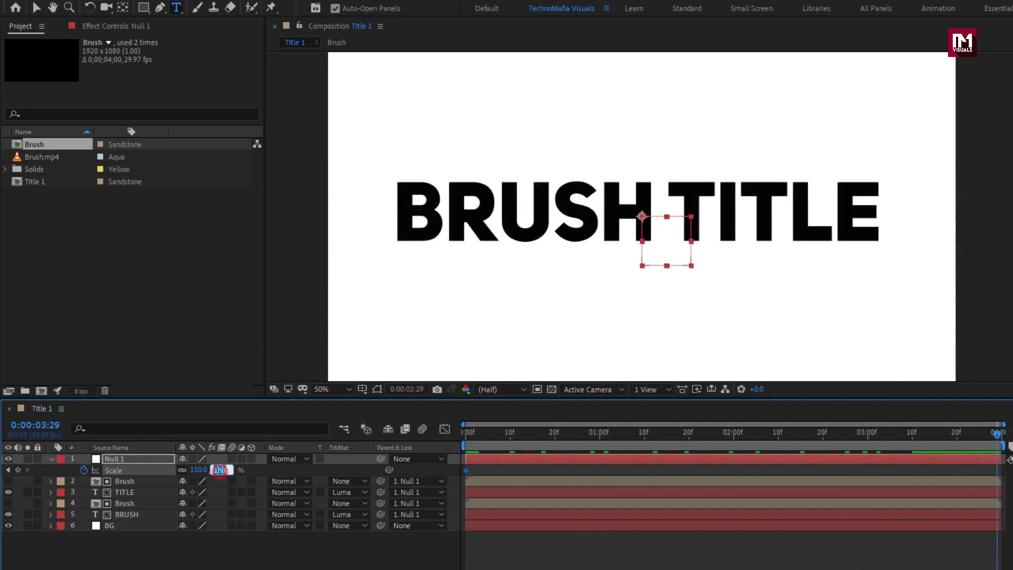
pyautogui.write('80')
pyautogui.press('Return')
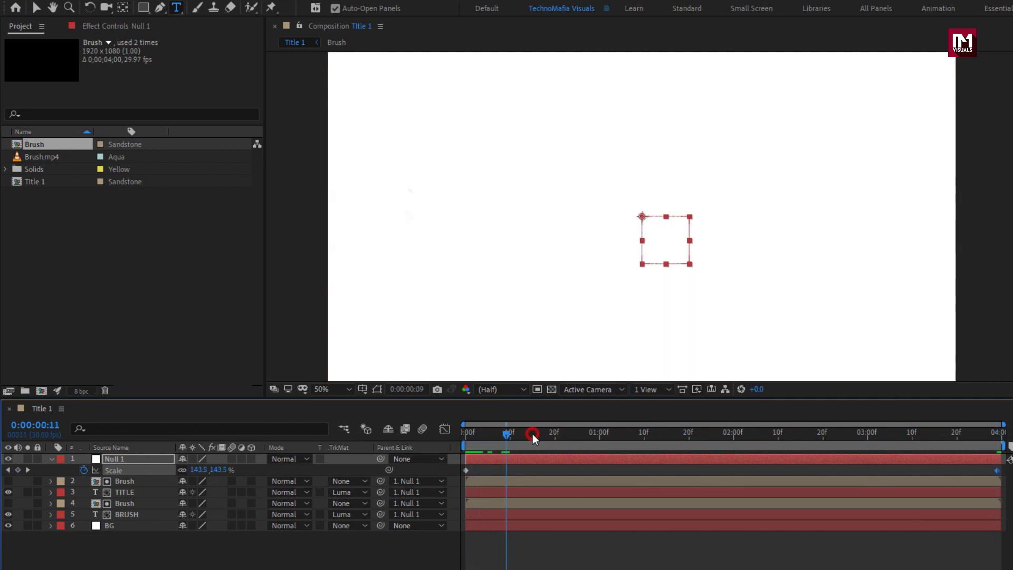
pyautogui.moveTo(507, 434)
pyautogui.mouseDown()
pyautogui.moveTo(909, 438)
pyautogui.moveTo(454, 432)
pyautogui.moveTo(850, 433)
pyautogui.mouseUp()
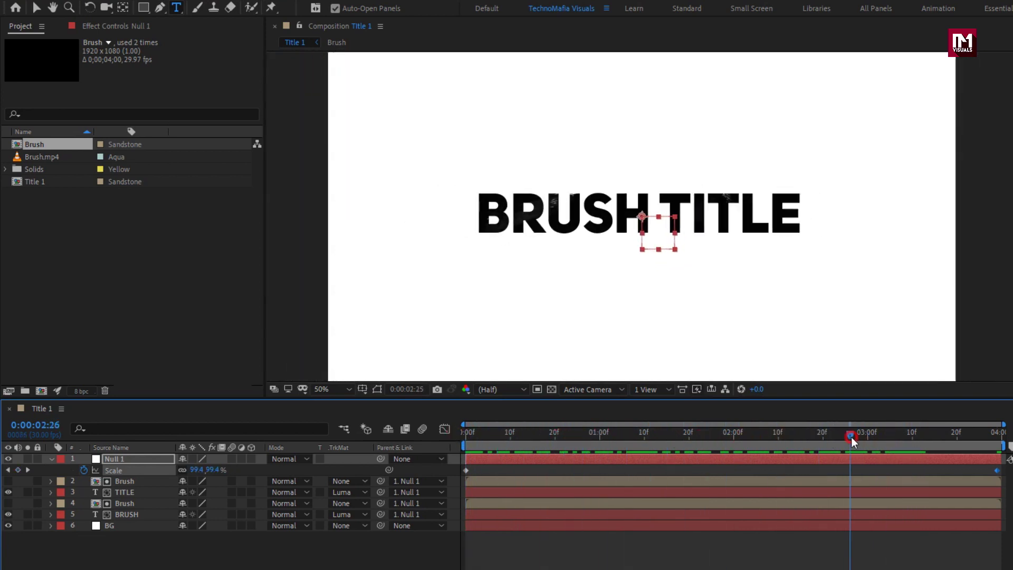
# Duplicate the Title 1 composition as Title 2 and open it.
pyautogui.click(51, 458)
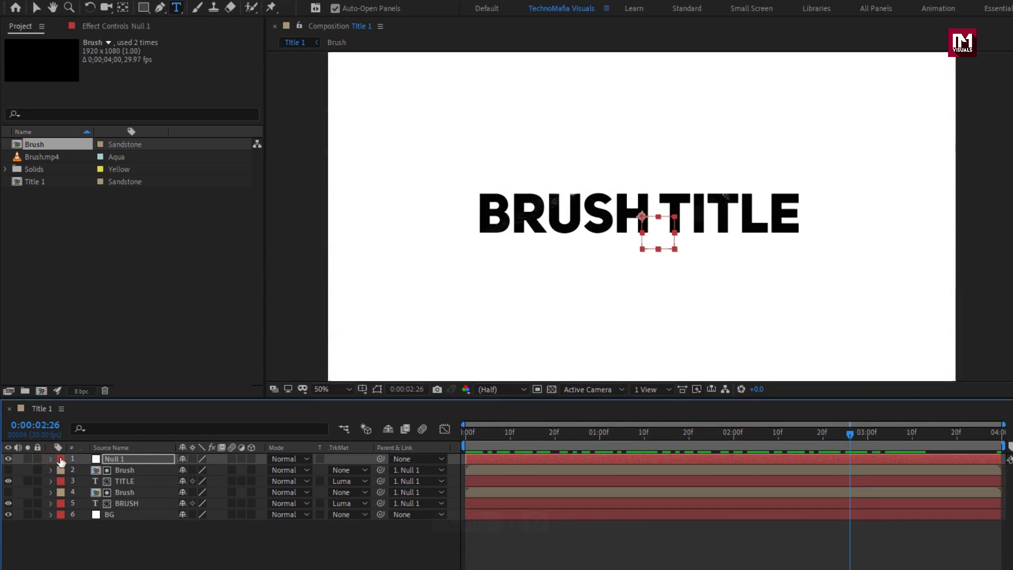
pyautogui.click(32, 183)
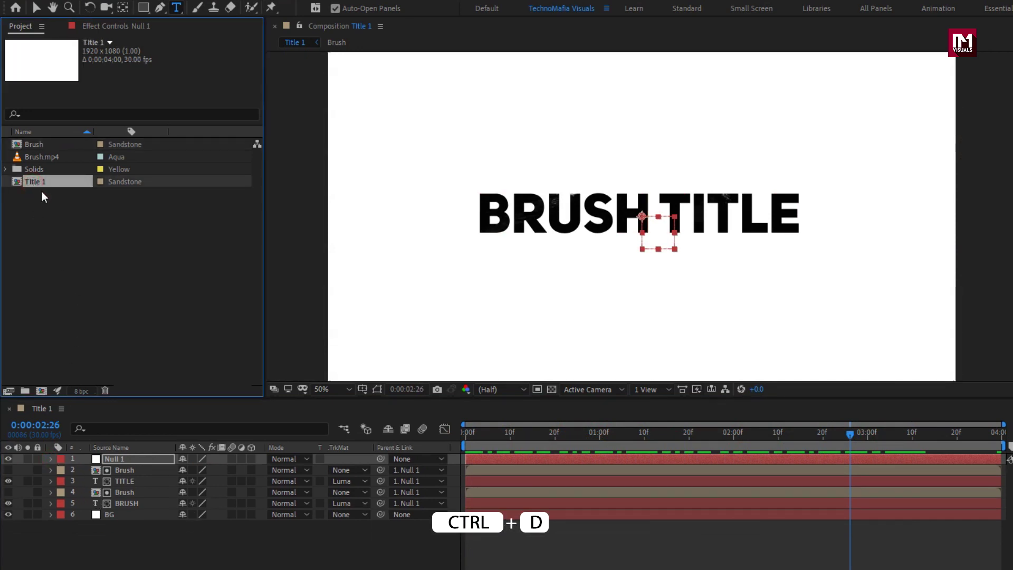
pyautogui.hotkey('ctrl', 'd')
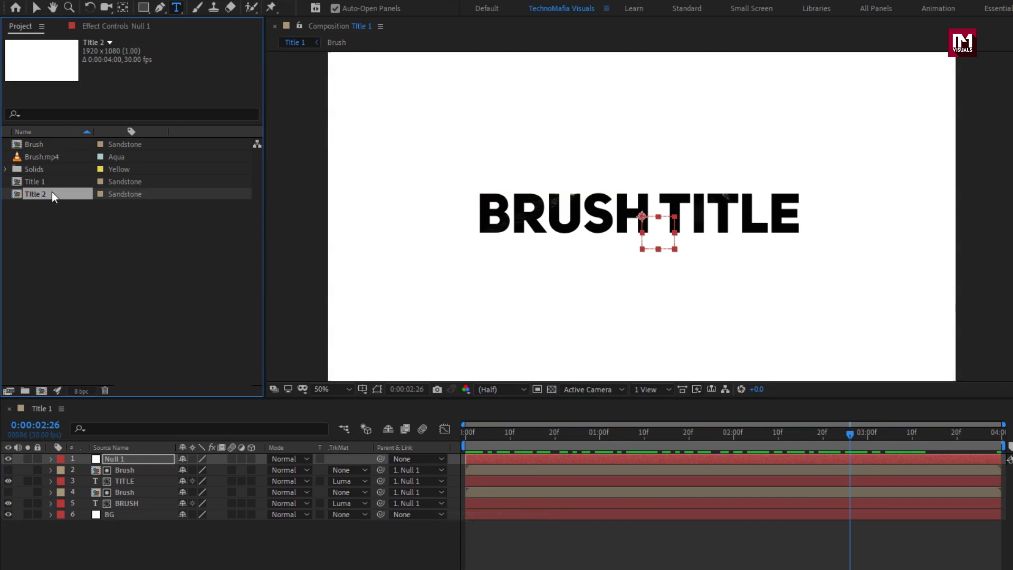
pyautogui.doubleClick(52, 192)
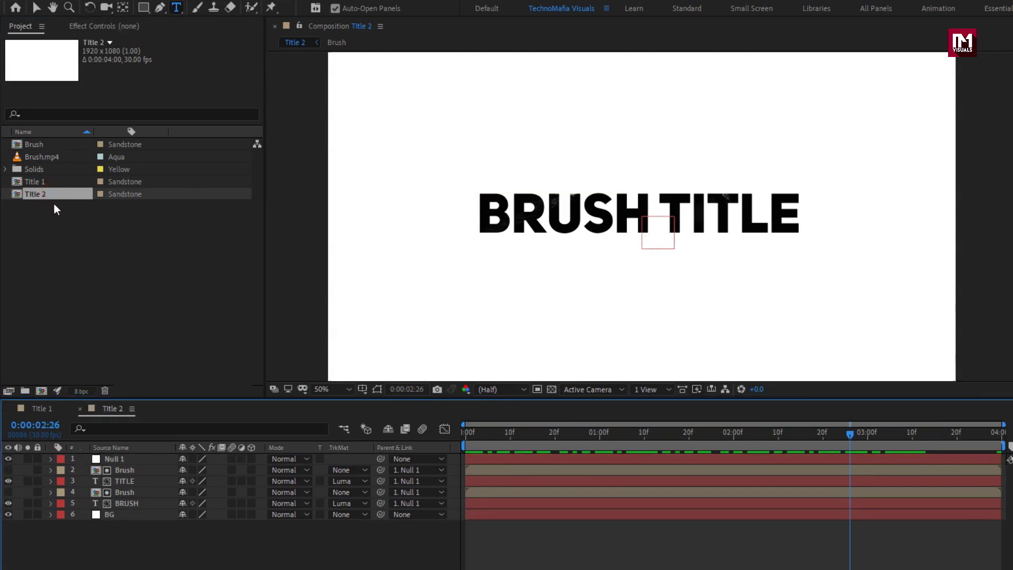
# Retype the words as AFTER and EFFECTS, then scrub to check the reveal.
pyautogui.click(120, 502)
pyautogui.write('A')
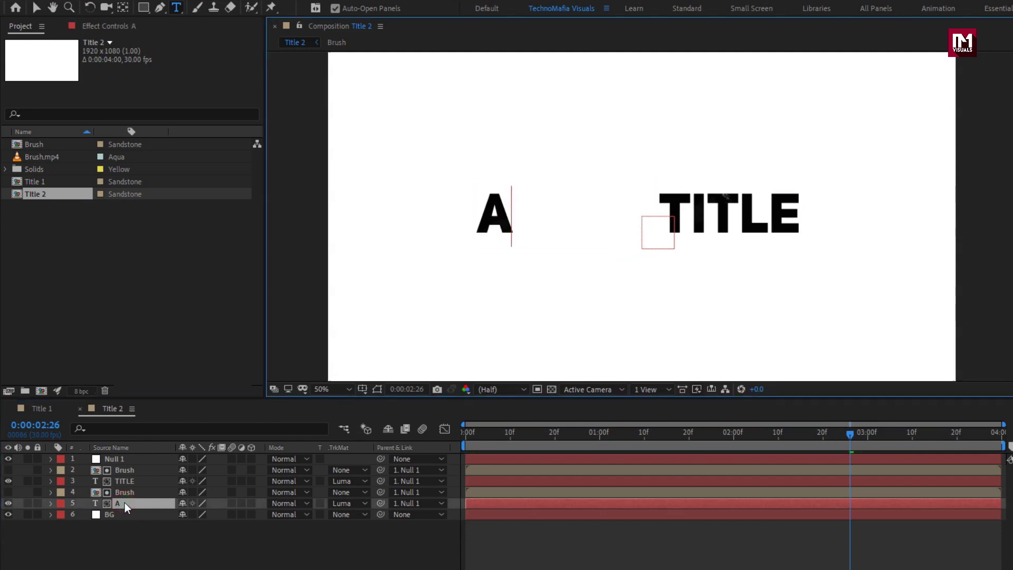
pyautogui.write('FTER')
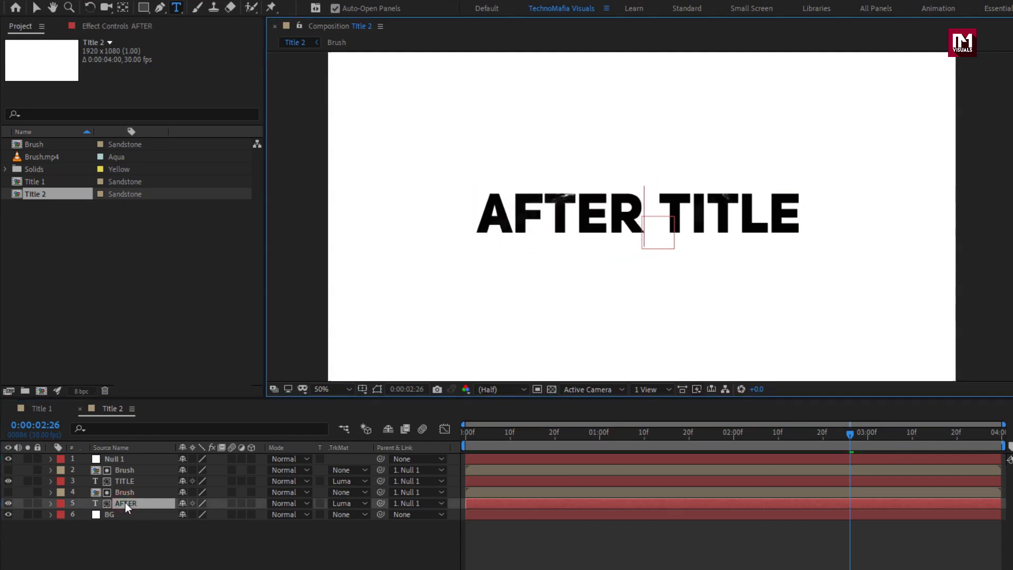
pyautogui.doubleClick(129, 482)
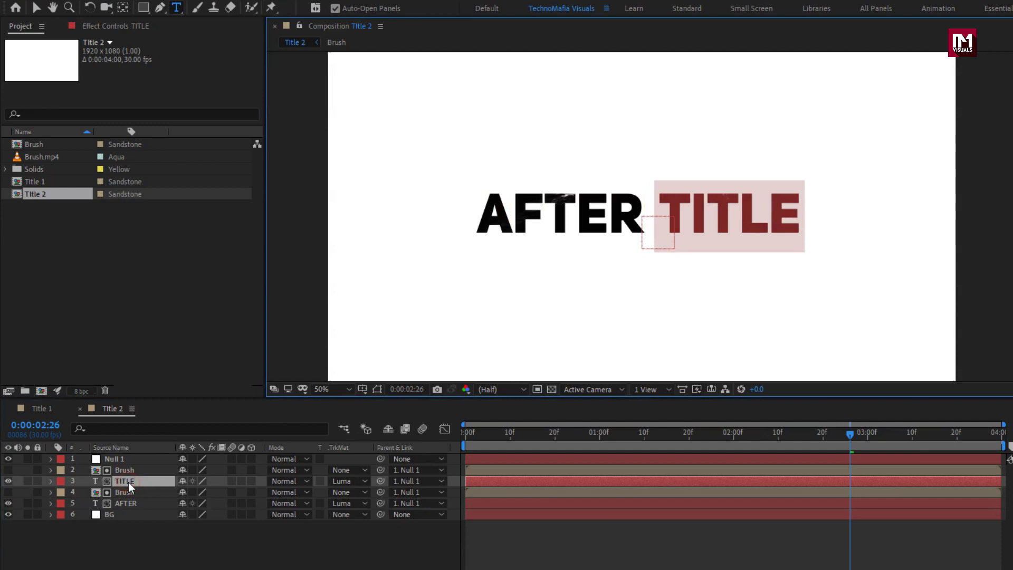
pyautogui.write('EFFECTS')
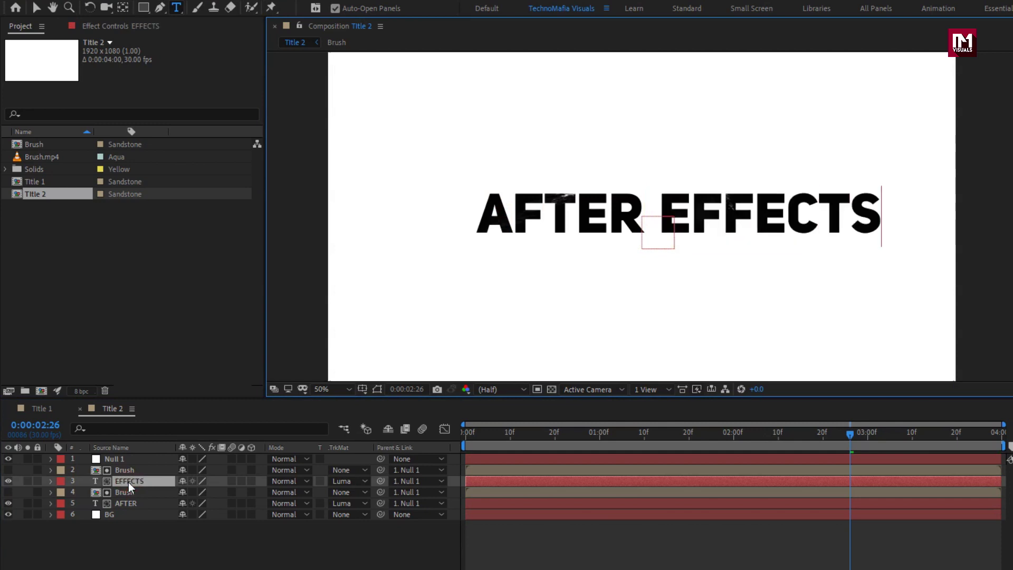
pyautogui.click(128, 537)
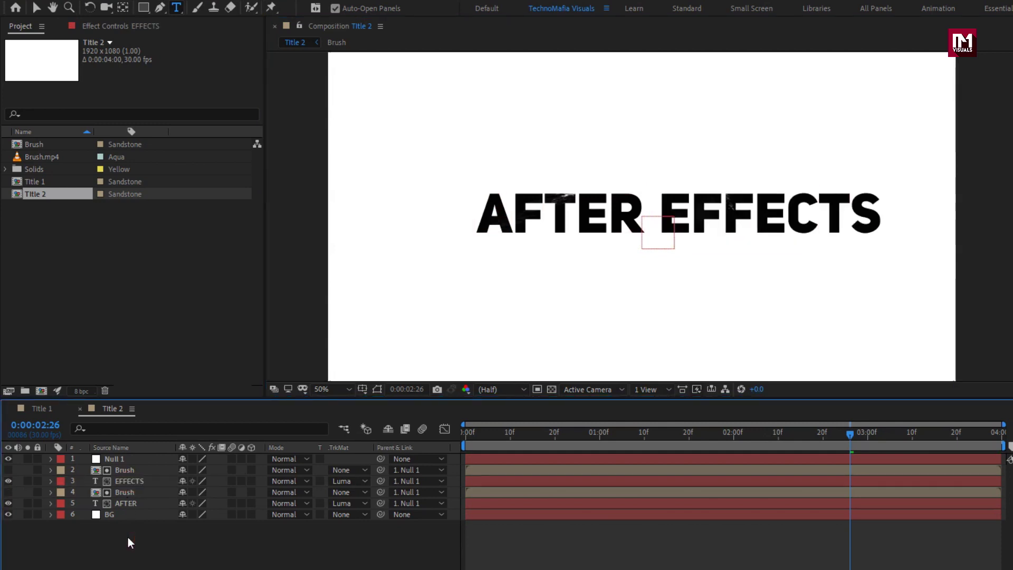
pyautogui.moveTo(587, 431)
pyautogui.mouseDown()
pyautogui.moveTo(791, 434)
pyautogui.moveTo(629, 430)
pyautogui.mouseUp()
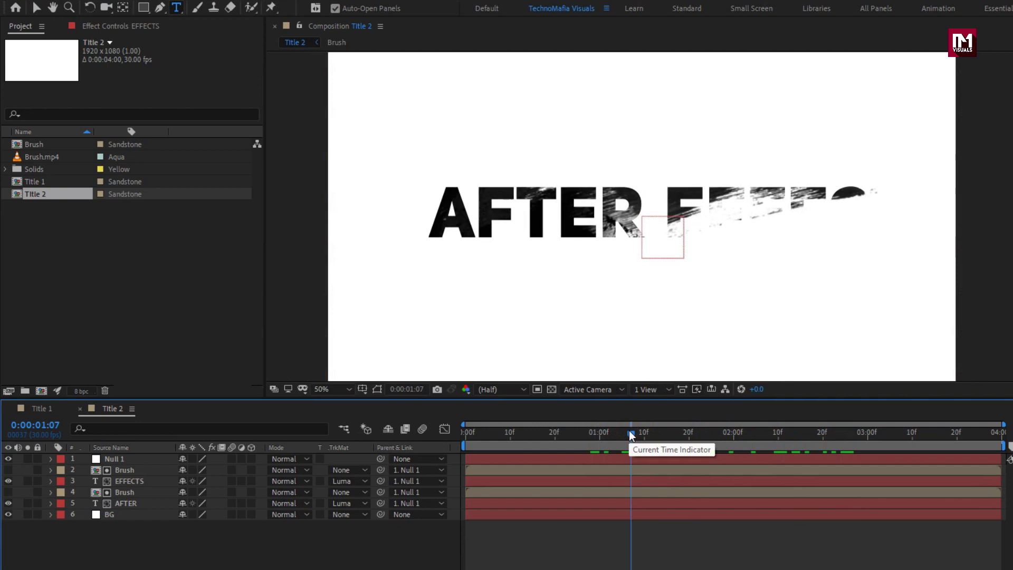
# Make a new composition named Text_Reveal with a 0:00:07:00 duration.
pyautogui.hotkey('ctrl', 'n')
pyautogui.write('Text_')
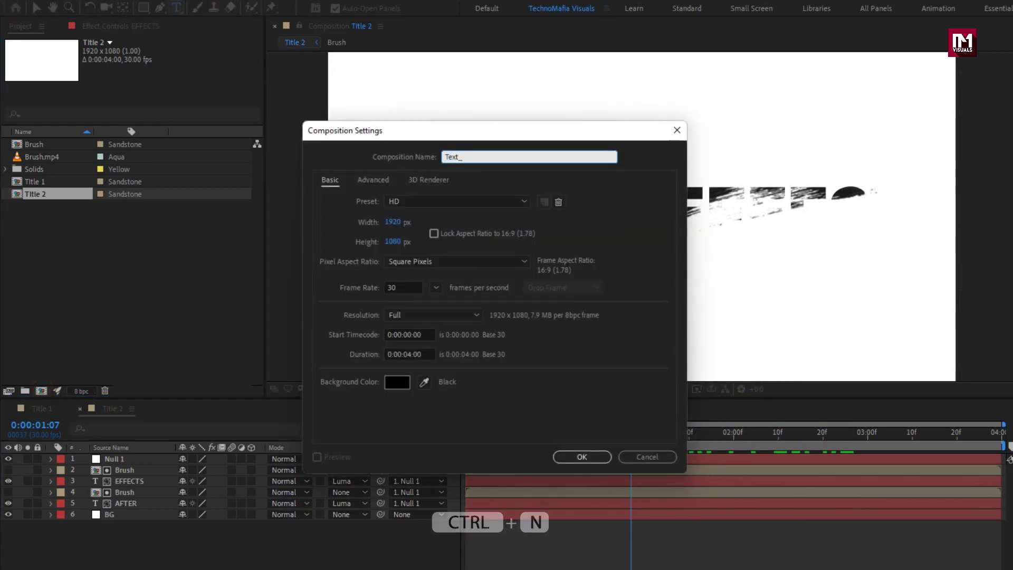
pyautogui.write('Reveal')
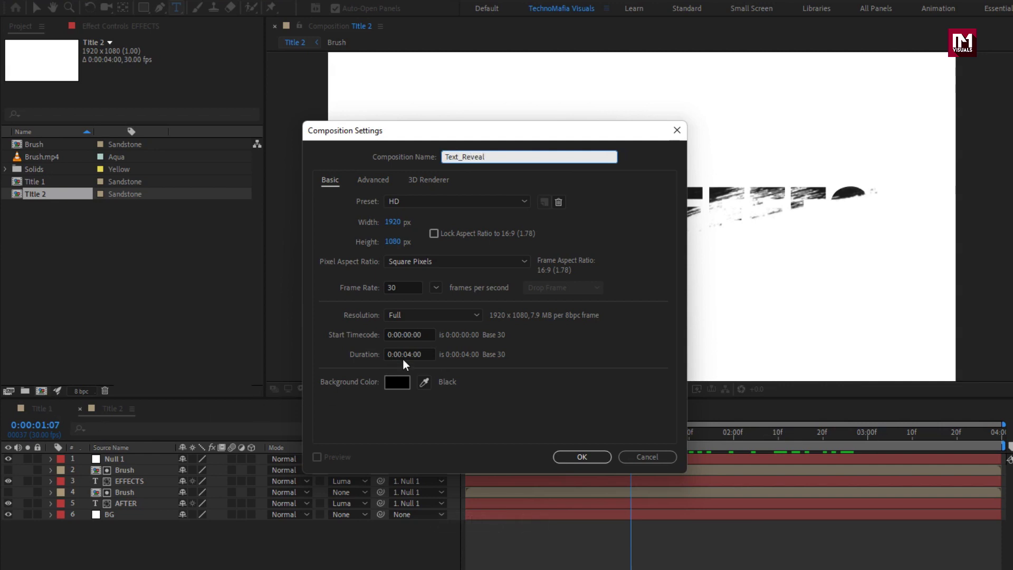
pyautogui.click(411, 353)
pyautogui.press('BackSpace')
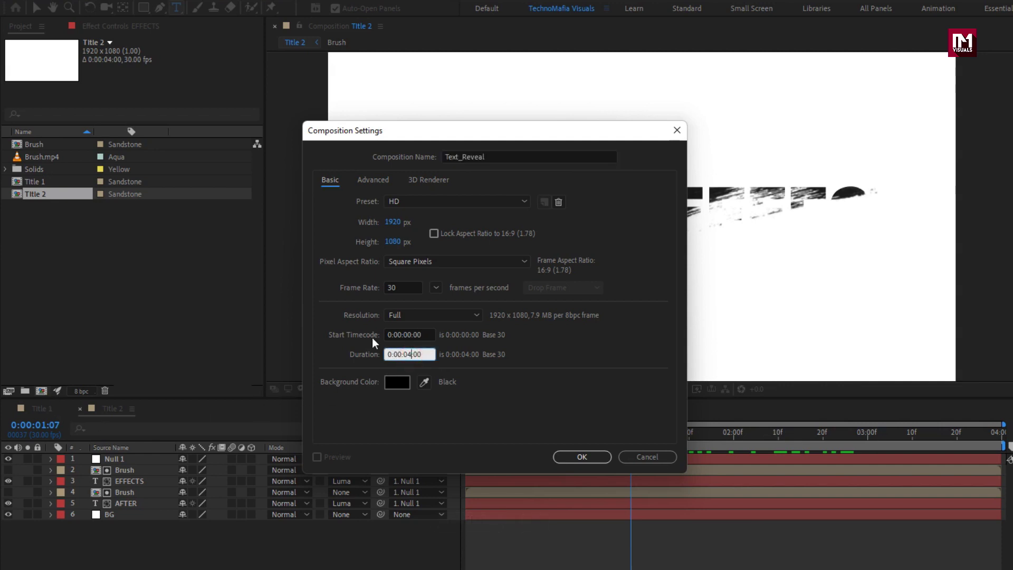
pyautogui.write('7')
pyautogui.click(564, 458)
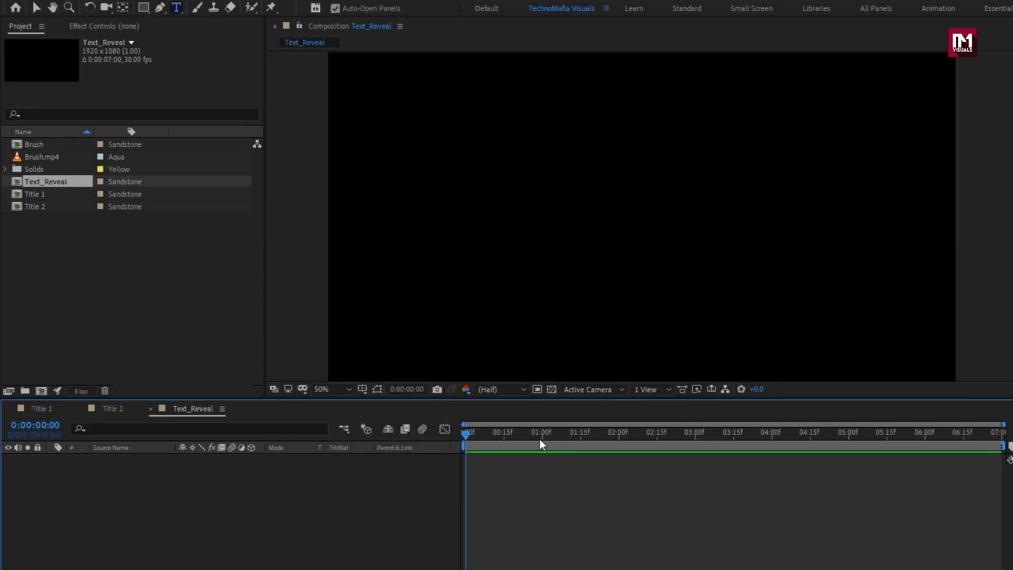
# Add Title 1 and Title 2 as layers, sliding Title 2's bar to begin near 3 seconds.
pyautogui.click(35, 194)
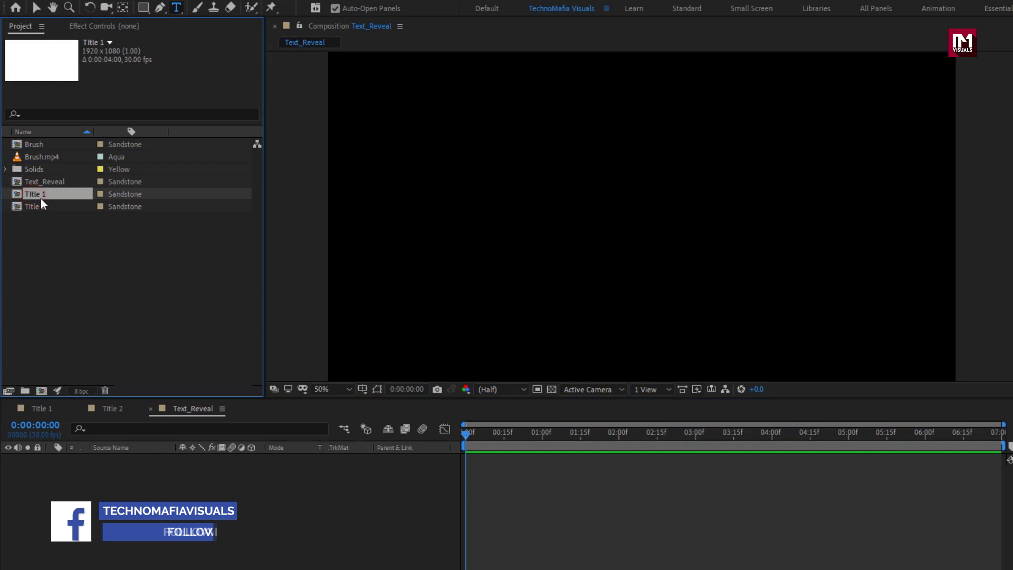
pyautogui.hotkey('ctrl', '/')
pyautogui.moveTo(35, 206); pyautogui.dragTo(156, 458)
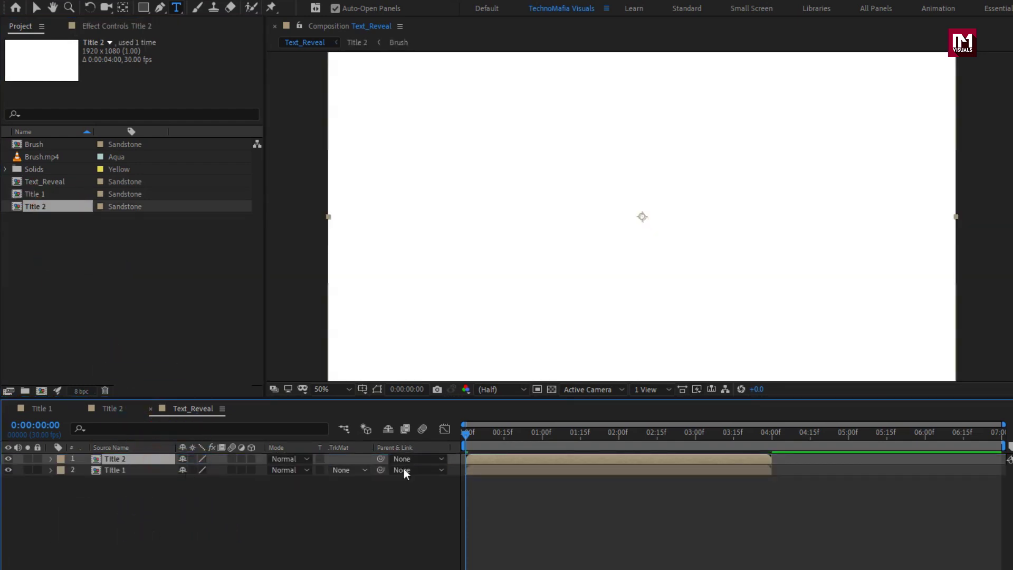
pyautogui.moveTo(517, 458); pyautogui.dragTo(734, 458)
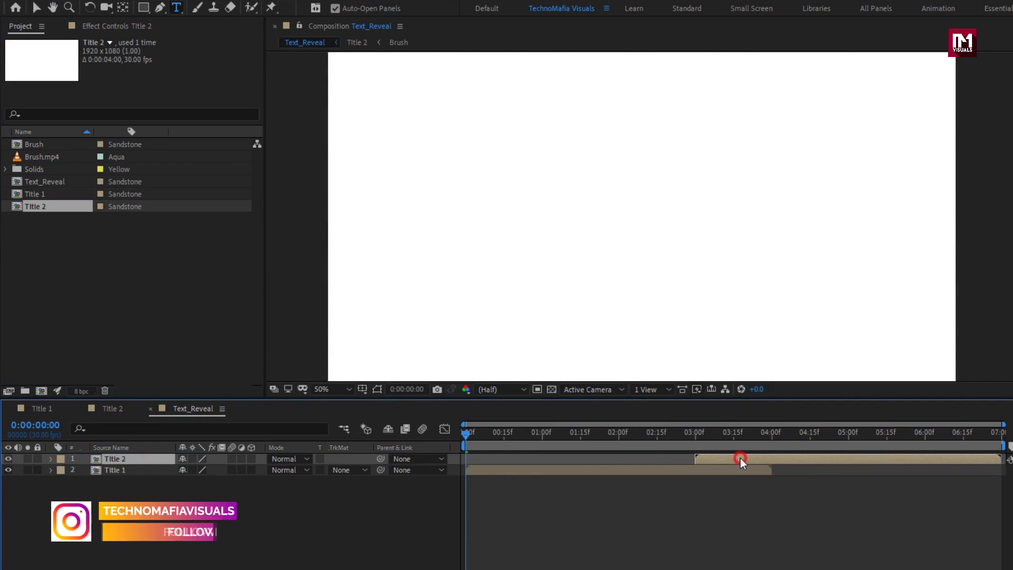
pyautogui.moveTo(593, 434); pyautogui.dragTo(723, 434)
# Keyframe Title 2's Opacity at 100% at 4:00 and 1% at 3:00, then play the crossfade.
pyautogui.press('t')
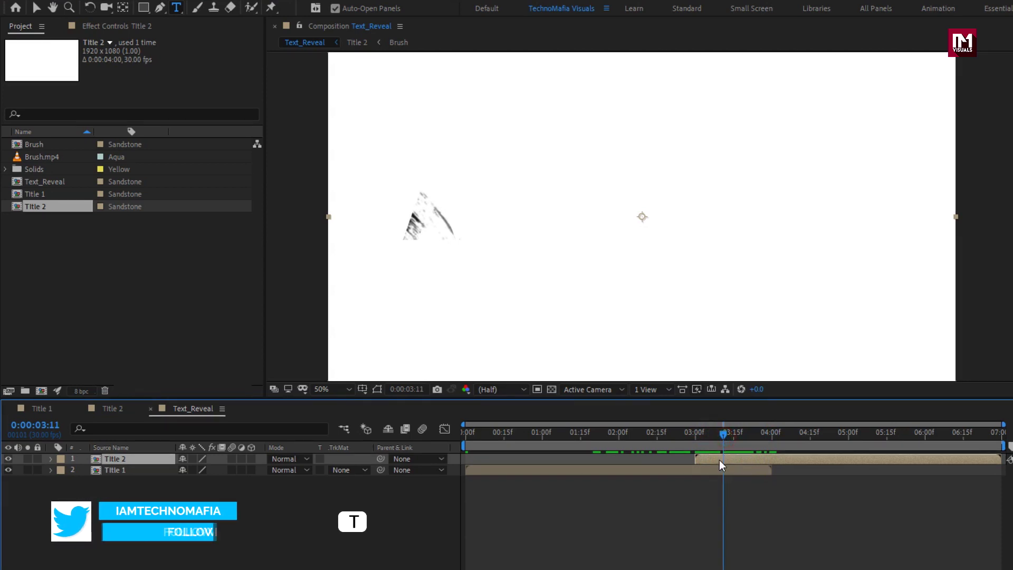
pyautogui.press('t')
pyautogui.click(771, 433)
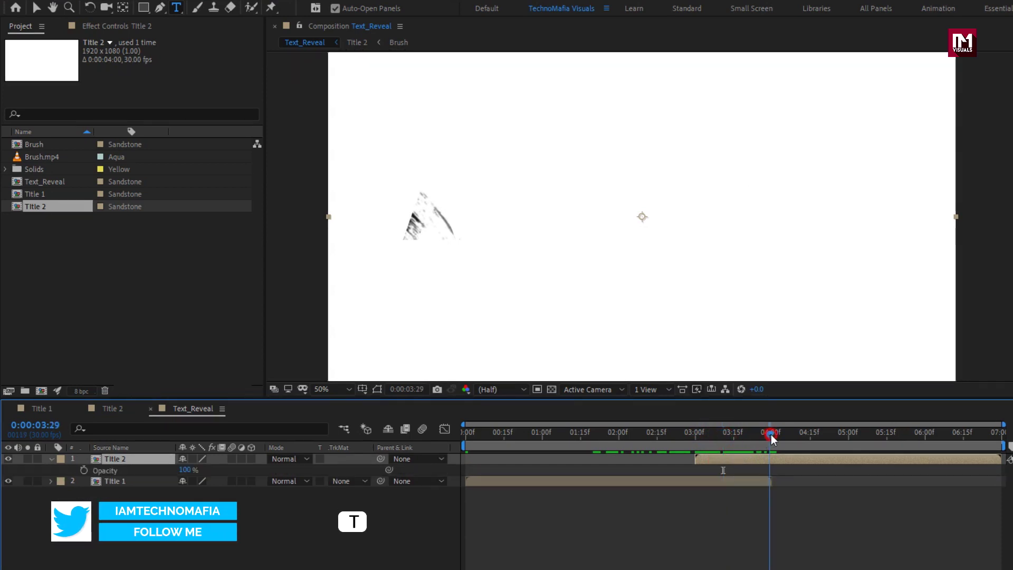
pyautogui.click(84, 470)
pyautogui.click(693, 432)
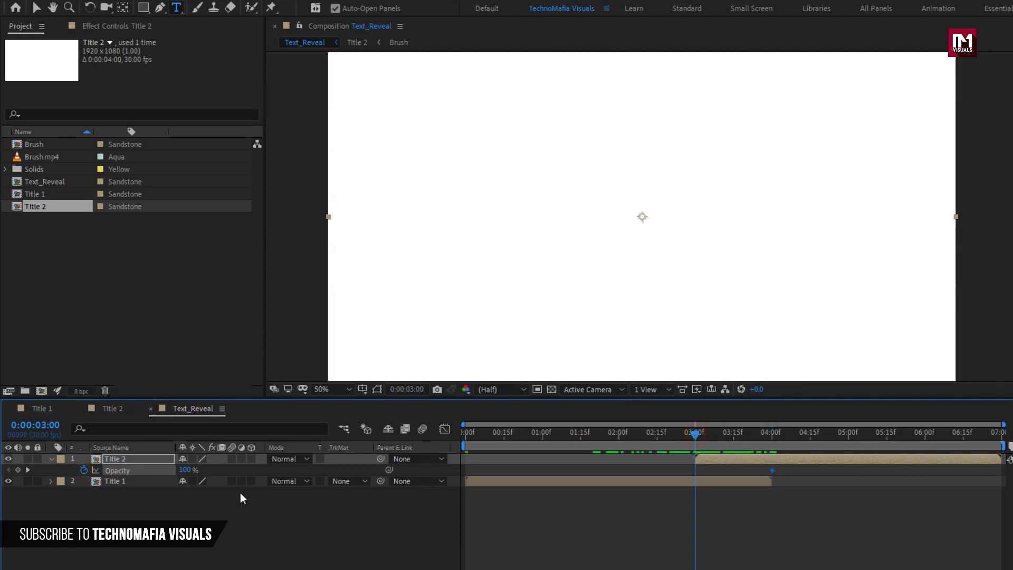
pyautogui.click(187, 470)
pyautogui.write('1')
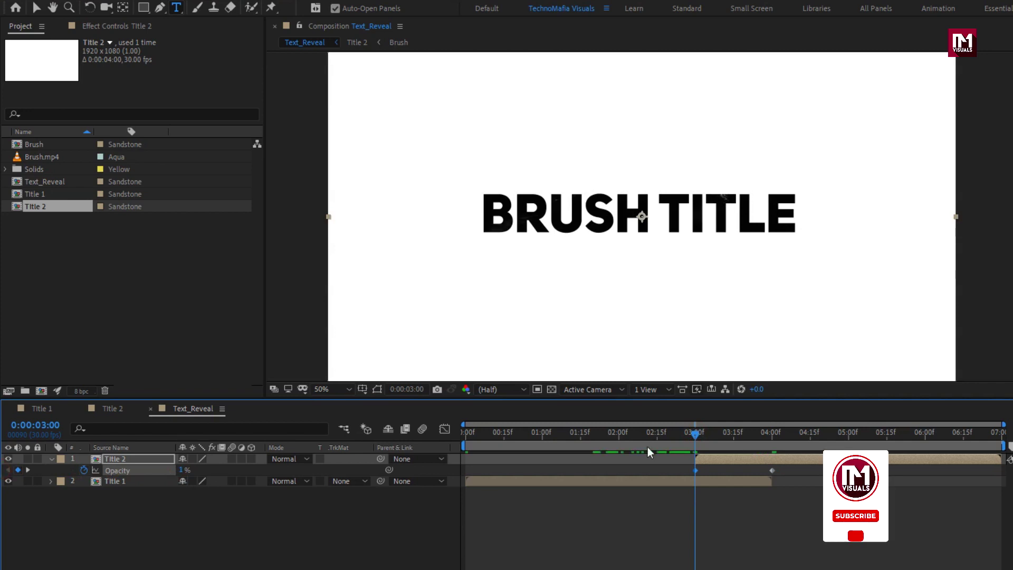
pyautogui.moveTo(693, 433)
pyautogui.mouseDown()
pyautogui.moveTo(539, 433)
pyautogui.moveTo(973, 434)
pyautogui.moveTo(469, 431)
pyautogui.mouseUp()
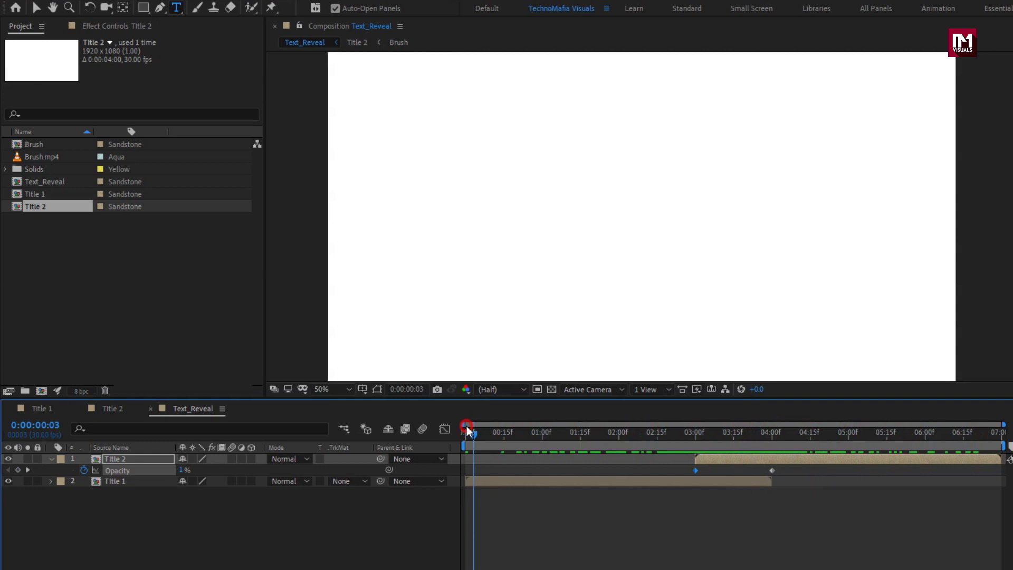
pyautogui.press('space')
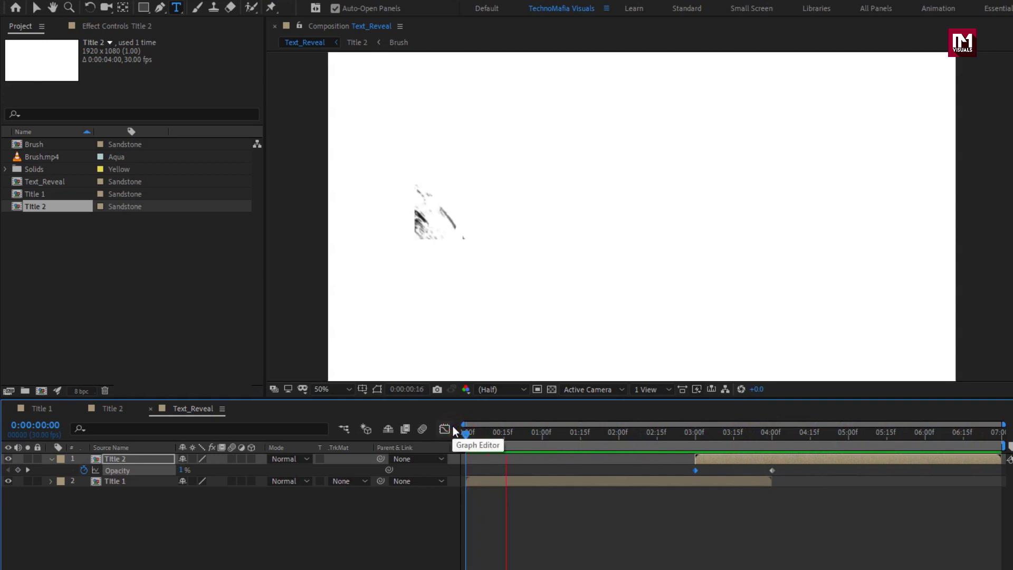